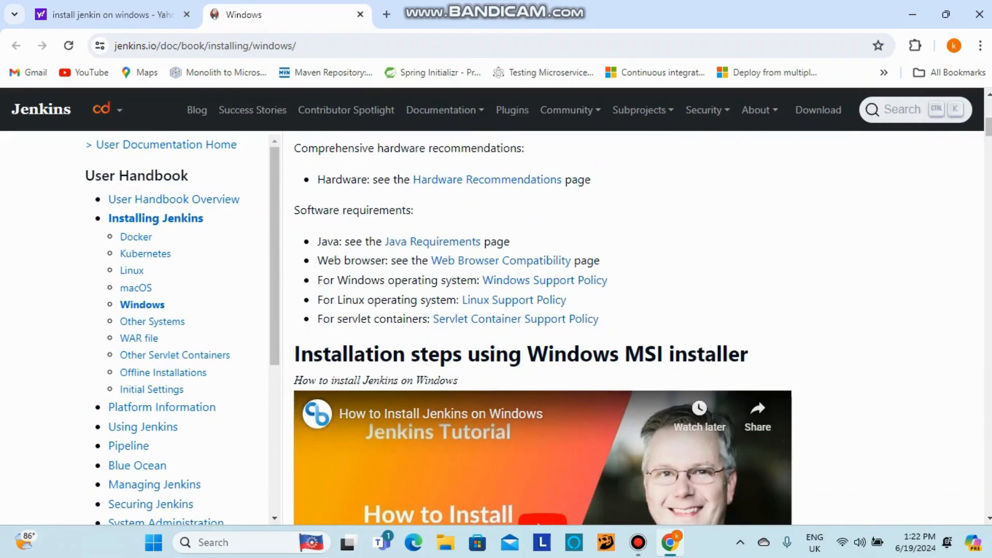
Open the Downloading Jenkins page in a new tab from the Windows MSI installer section of the guide.
scroll(595, 328, down, 7)
scroll(594, 328, down, 2)
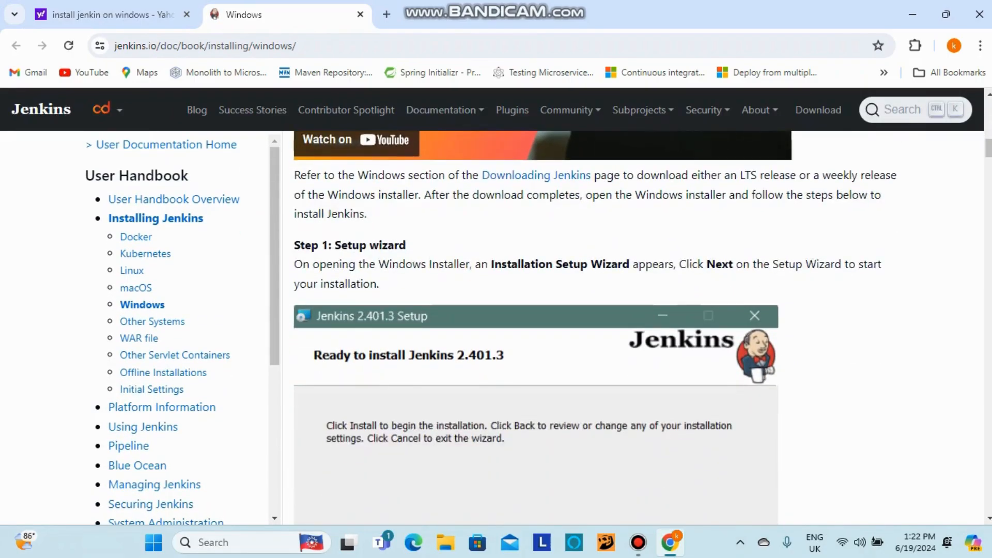
scroll(536, 329, down, 12)
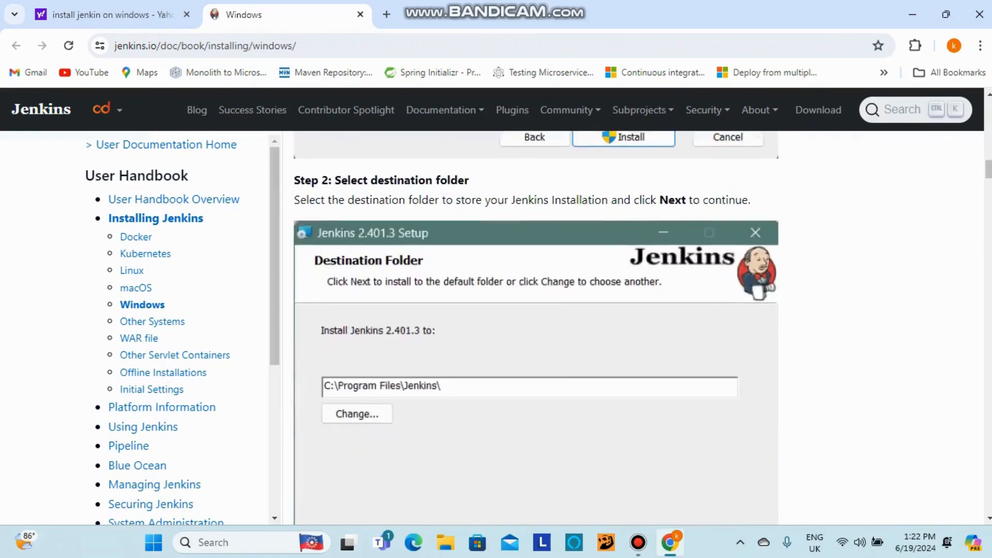
scroll(536, 328, down, 10)
scroll(536, 328, up, 4)
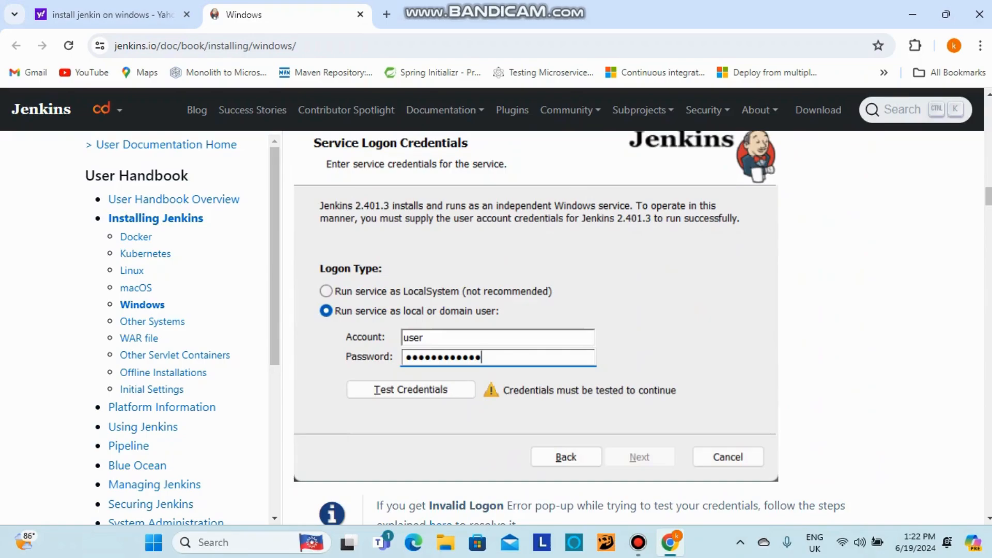
scroll(535, 328, up, 9)
scroll(536, 328, up, 9)
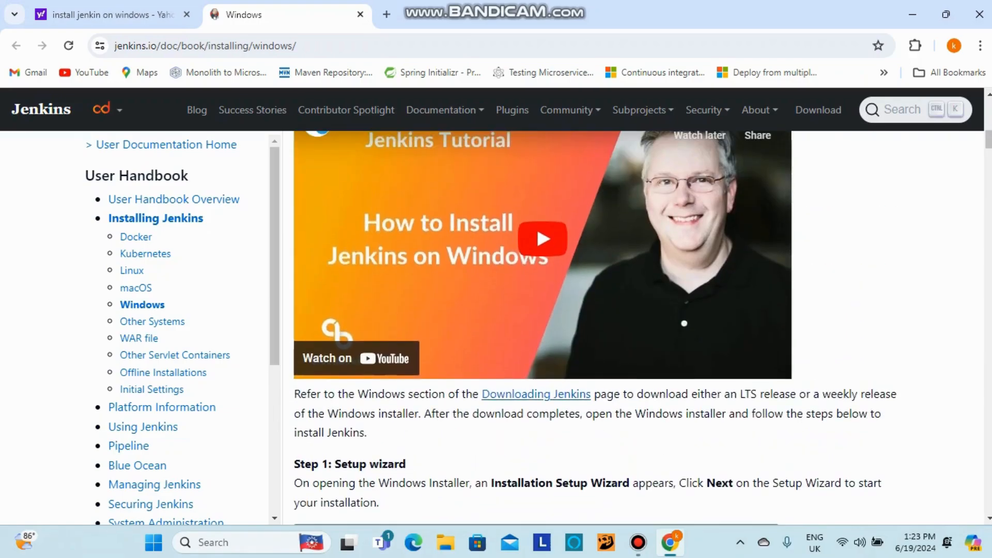
right_click(537, 396)
click(568, 249)
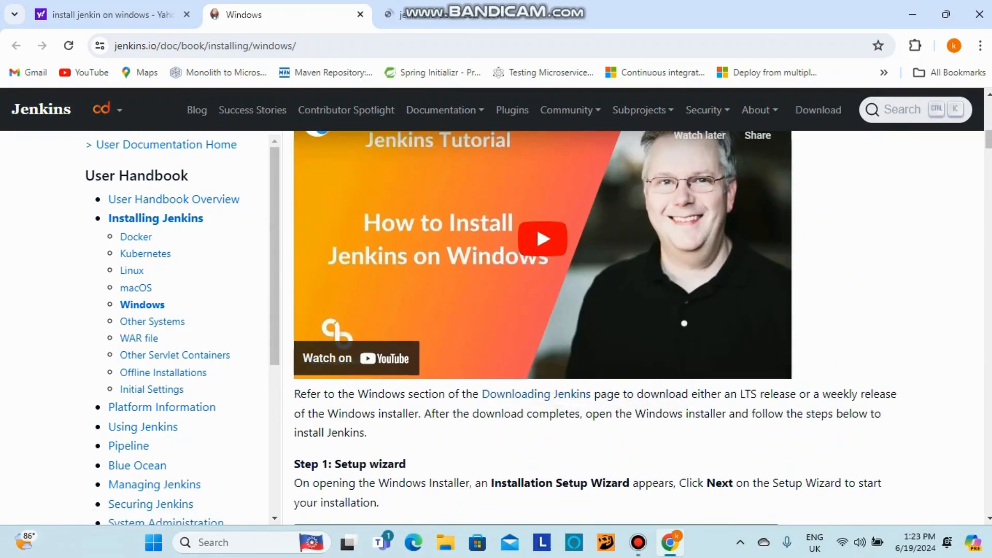
click(444, 16)
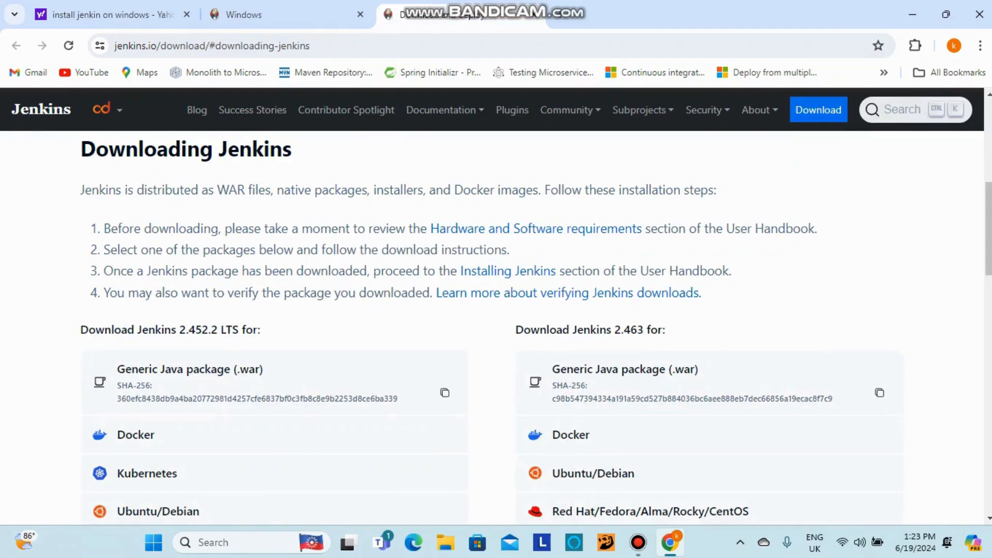
Download the Windows installer for Jenkins 2.463.
scroll(258, 342, down, 4)
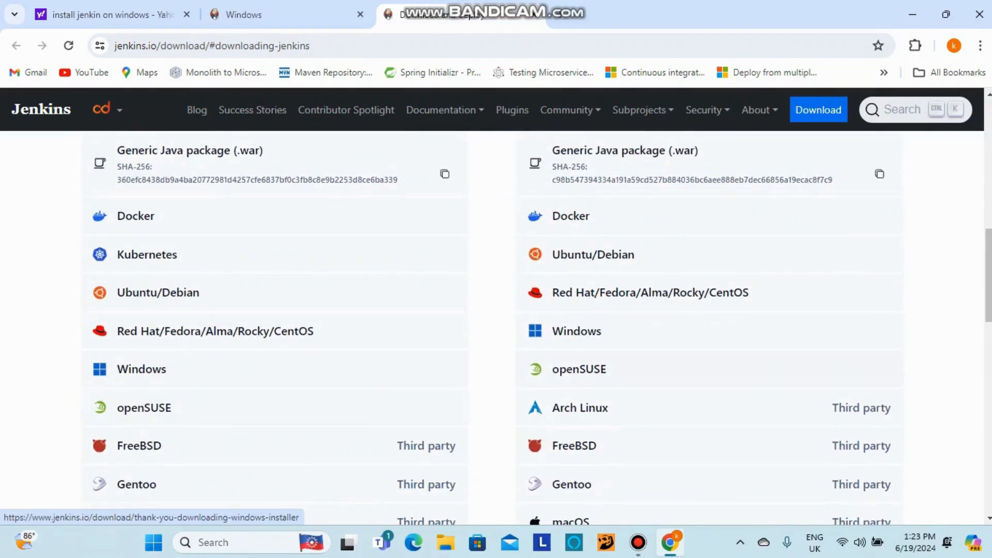
click(576, 331)
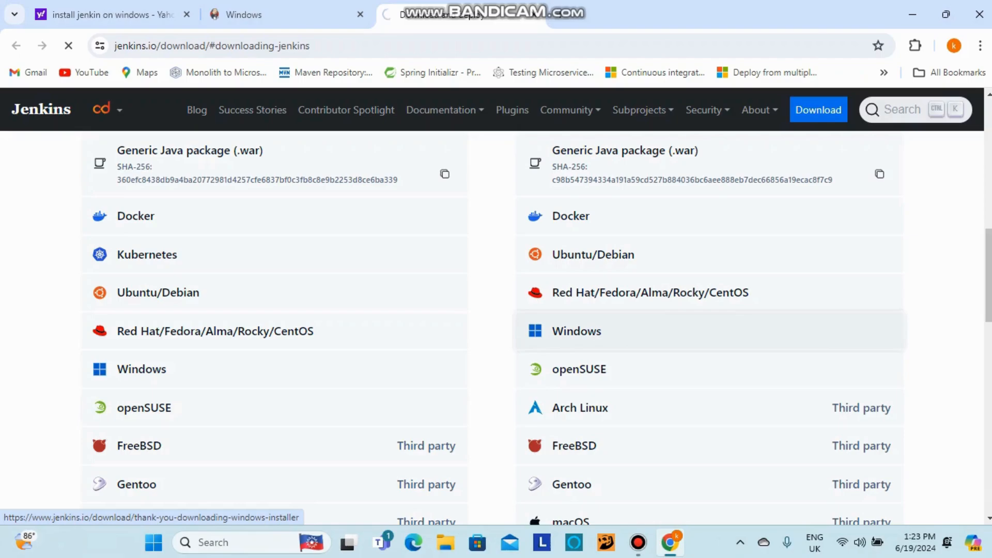
scroll(491, 310, down, 3)
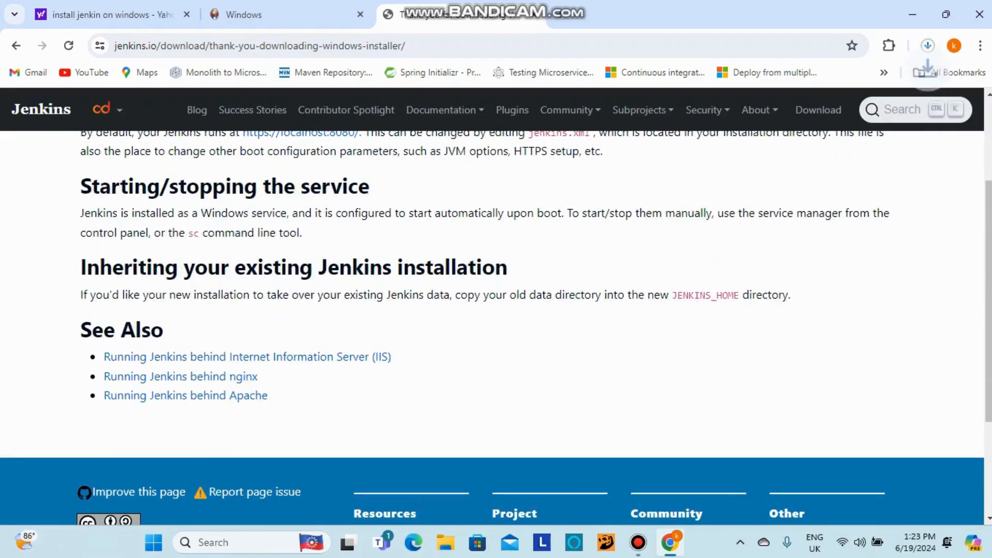
scroll(491, 264, up, 3)
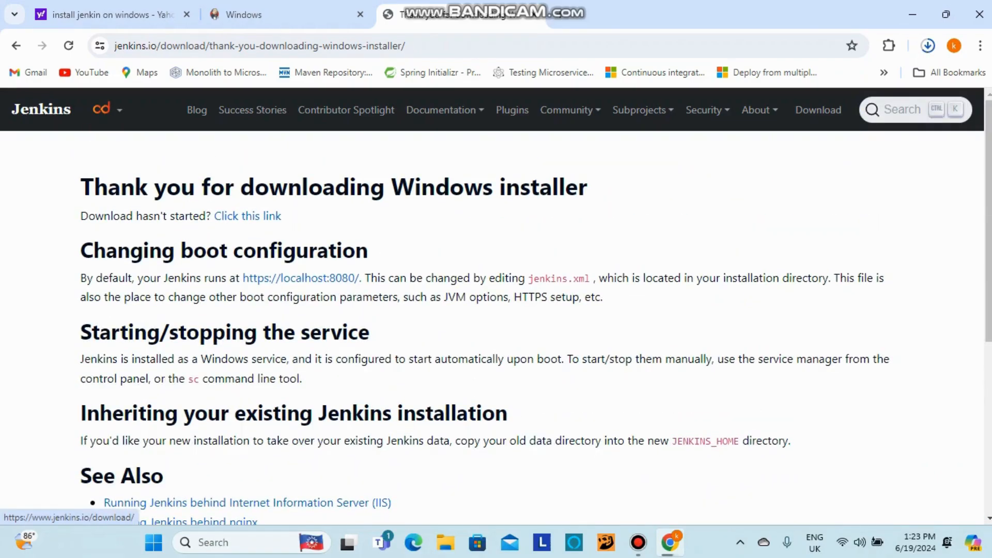
Review the MSI setup instructions in the Windows installation guide, from the setup wizard through port selection.
click(243, 14)
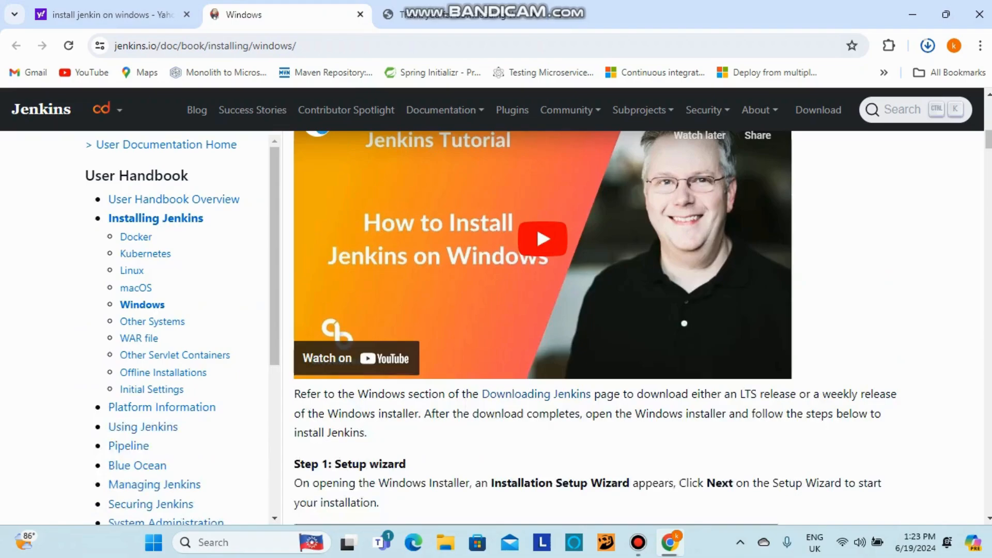
scroll(548, 328, down, 10)
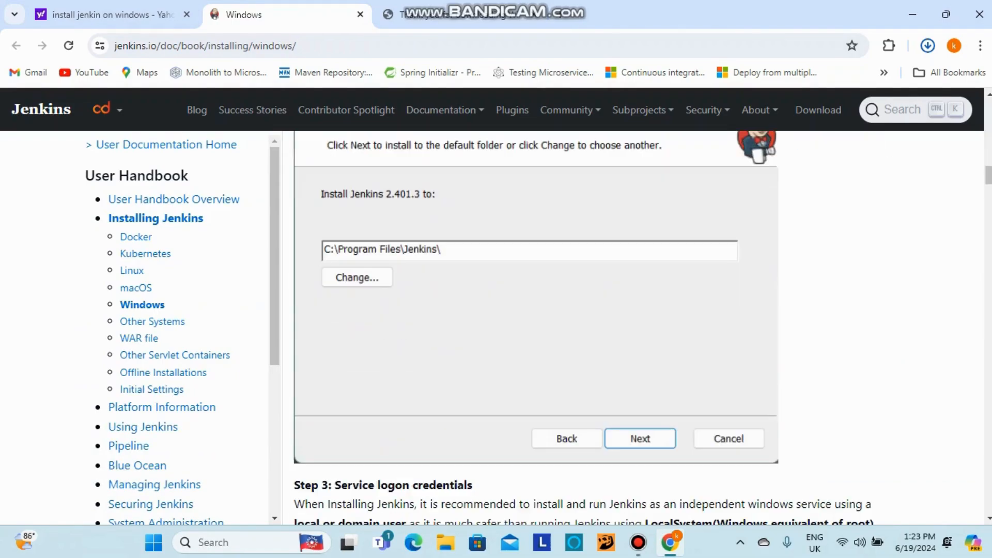
scroll(548, 328, down, 15)
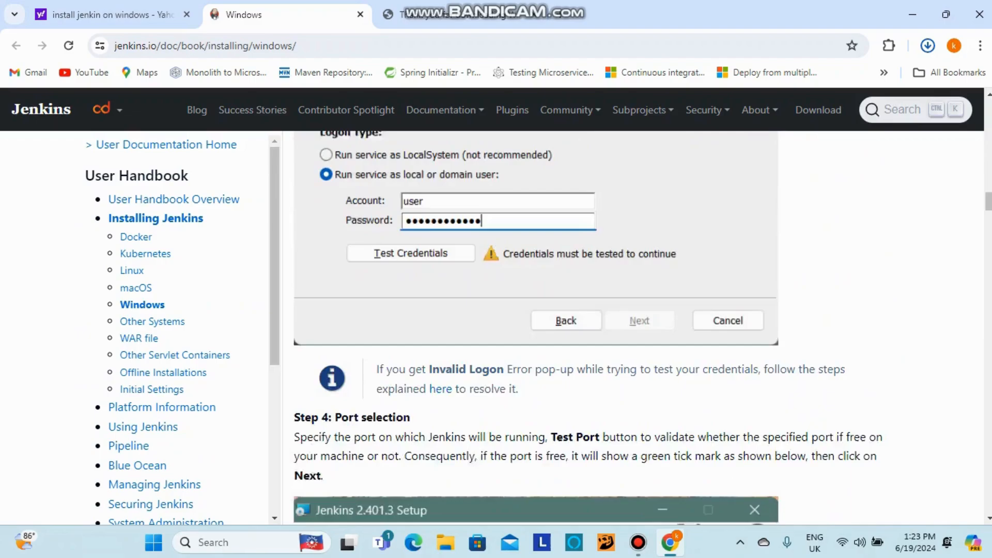
scroll(548, 329, down, 3)
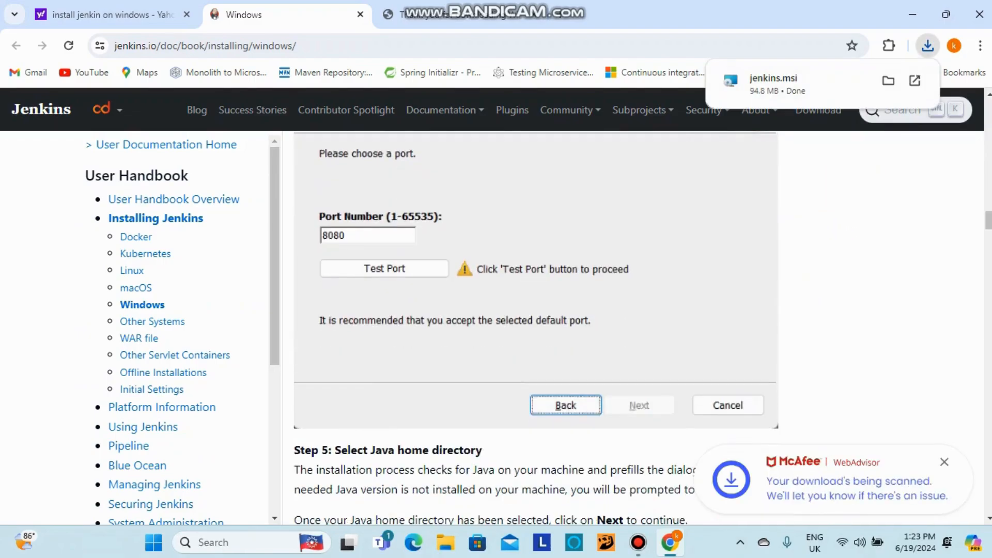
Show the downloaded jenkins.msi in its folder and launch the installer.
click(888, 81)
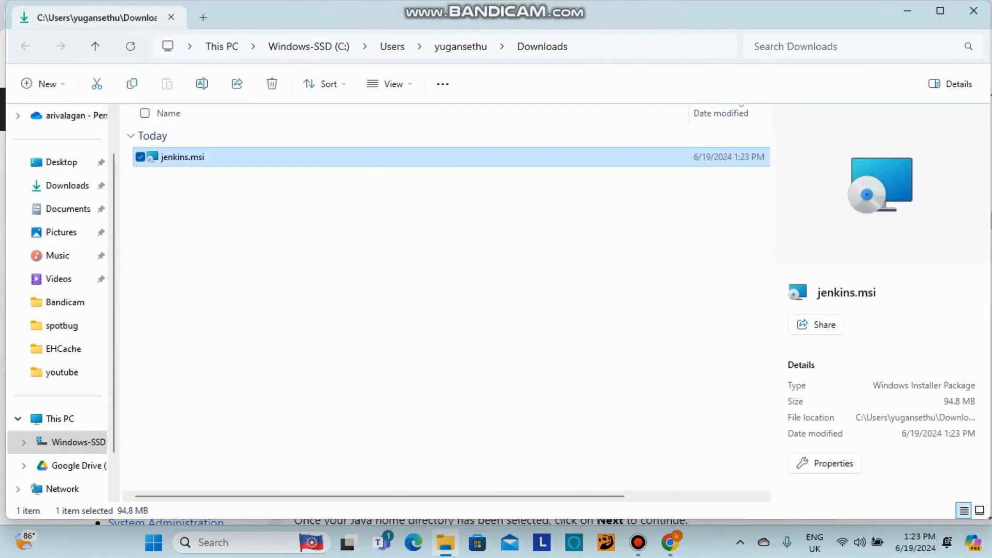
right_click(190, 156)
click(234, 206)
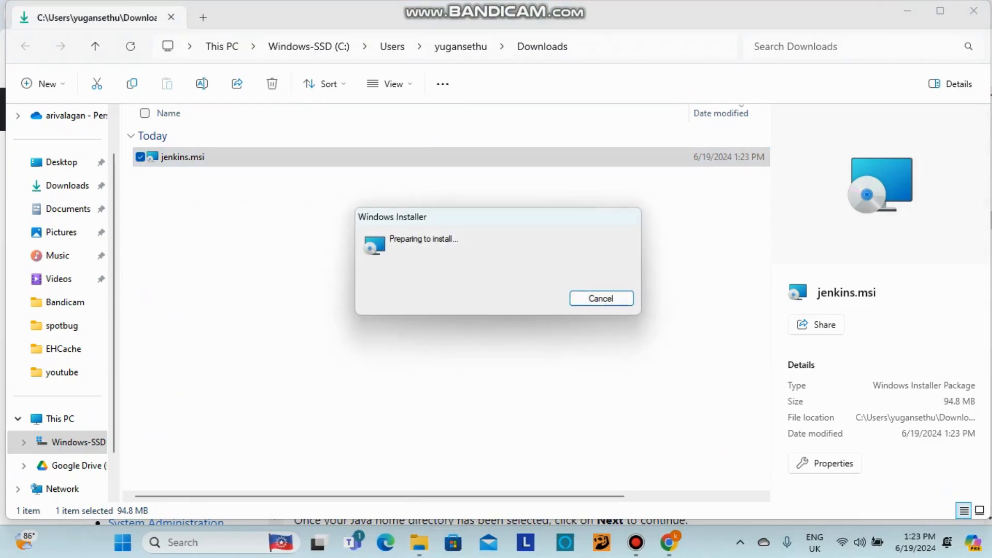
Accept the default destination folder C:\Program Files\Jenkins\ and set the service to run as LocalSystem.
click(574, 383)
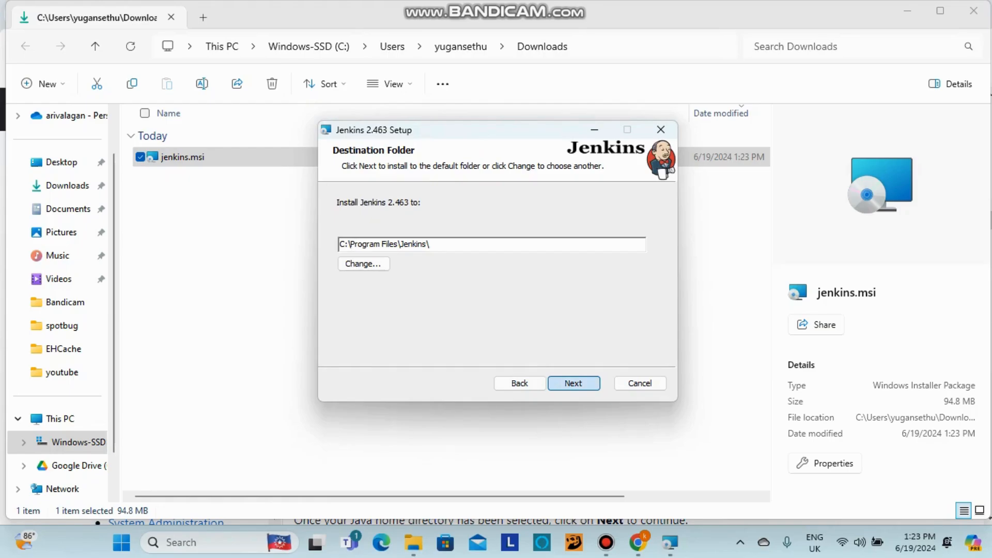
key(Return)
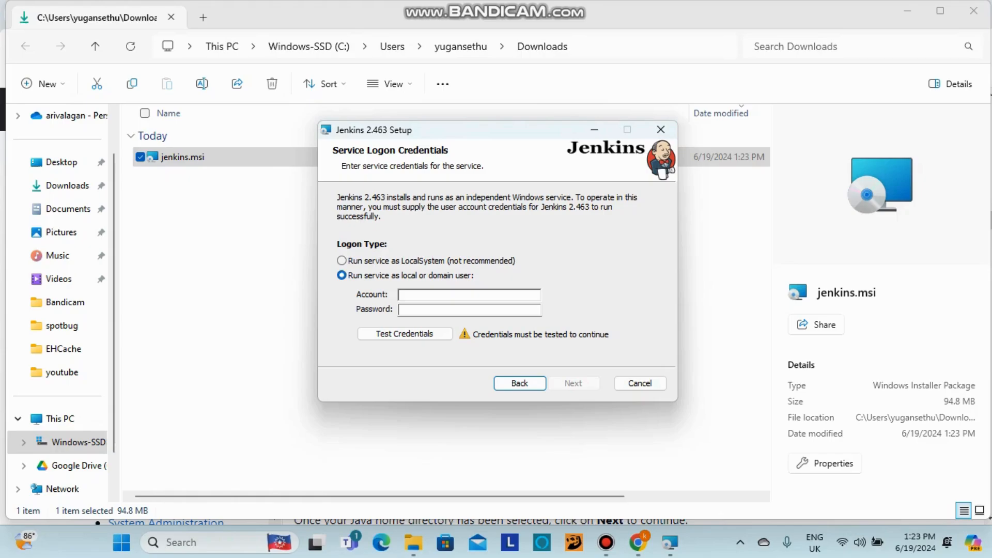
click(342, 261)
click(573, 384)
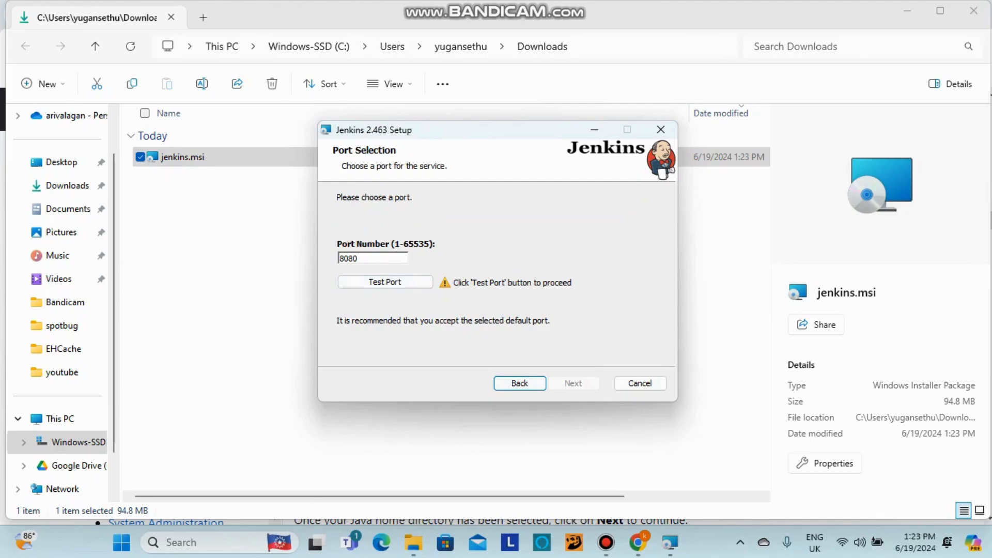
Test port 8080 for the Jenkins service and continue the setup to the feature selection.
click(385, 282)
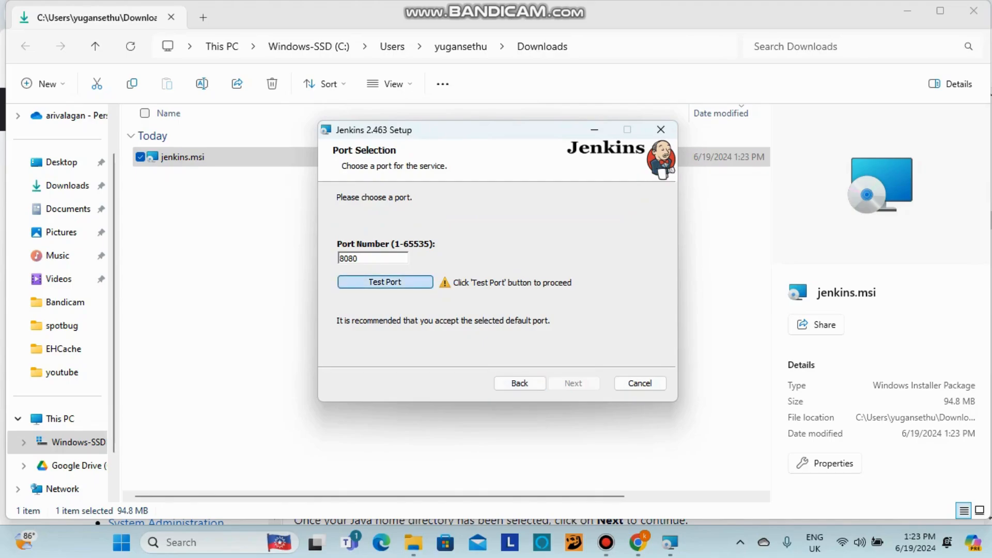
key(Return)
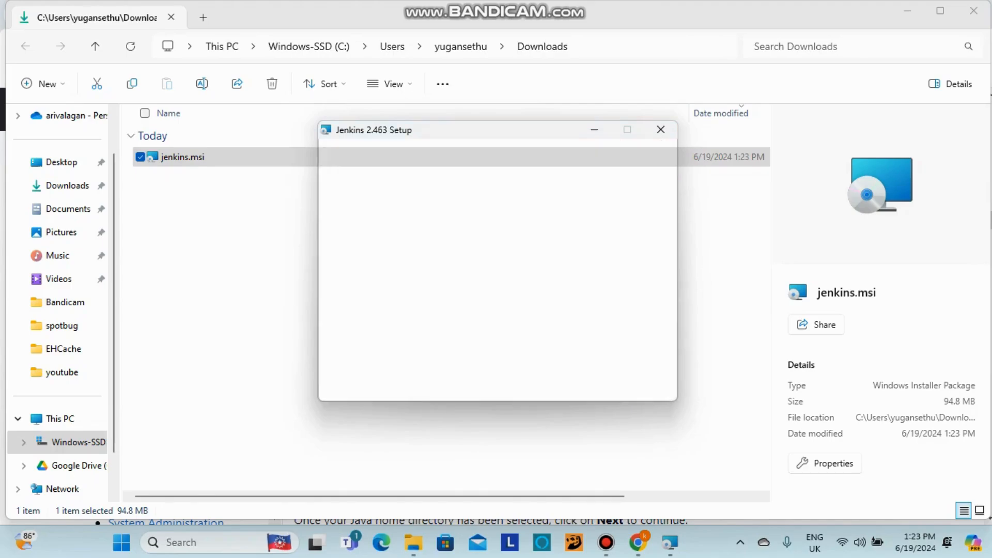
key(Return)
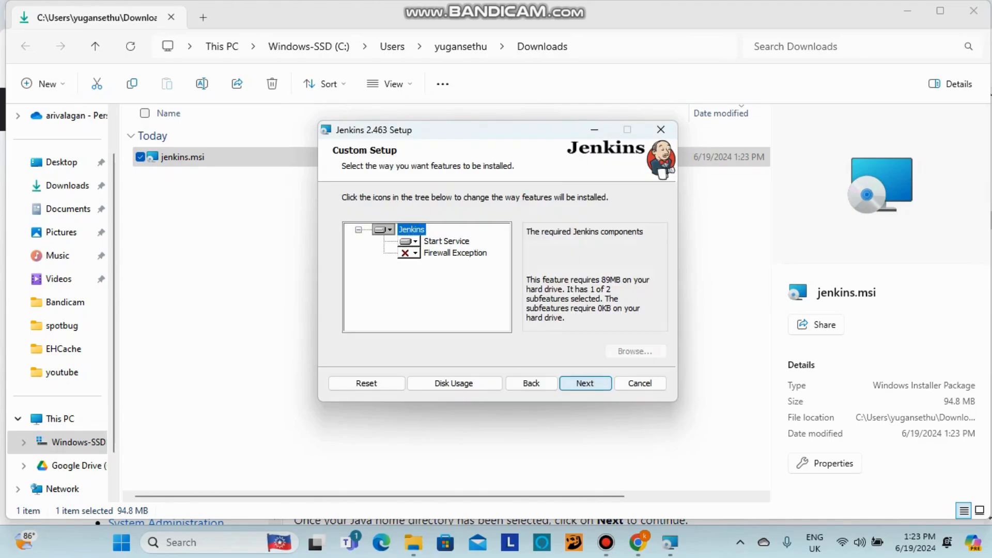
Install Jenkins 2.463 with the default features, finish the setup and return to the guide in Chrome.
key(Return)
key(Return)
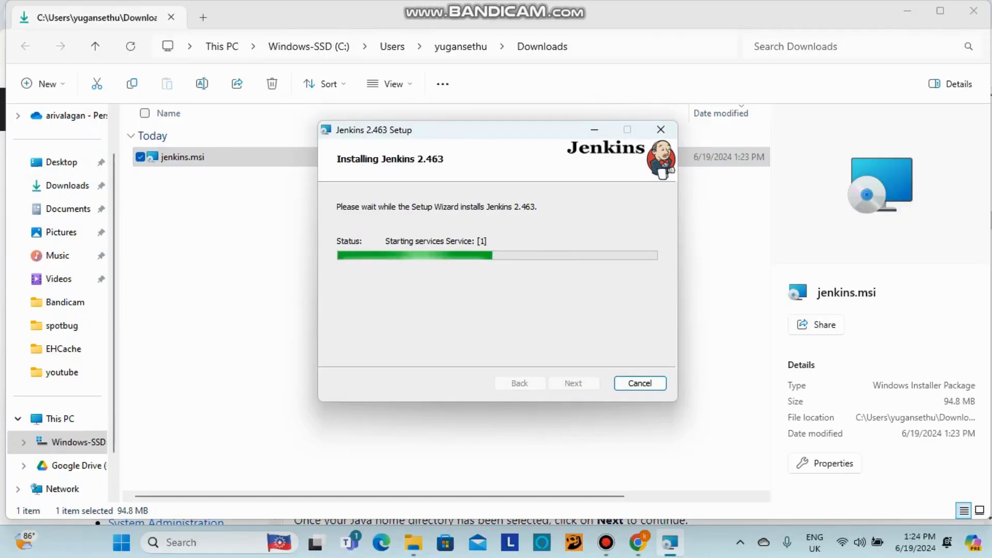
key(Return)
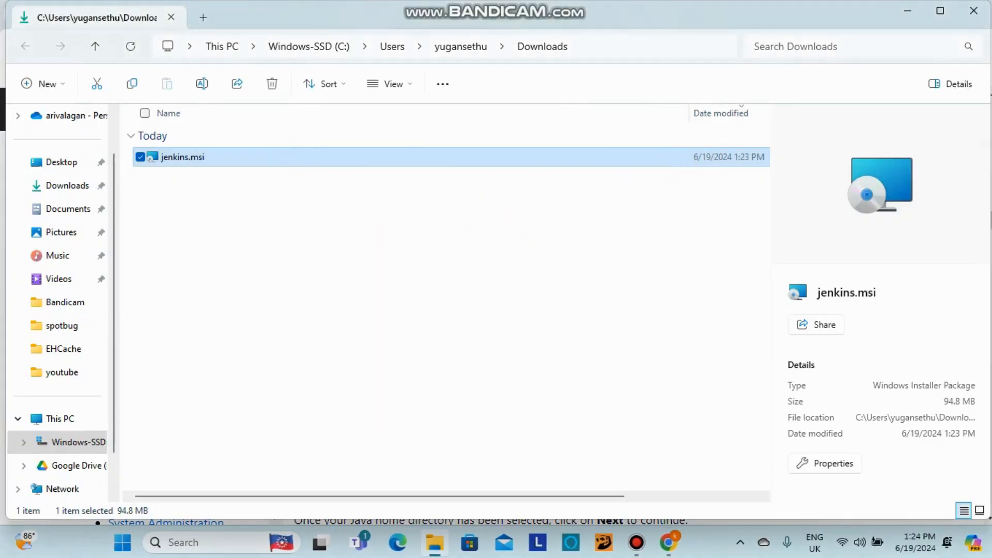
key(Delete)
key(alt+Tab)
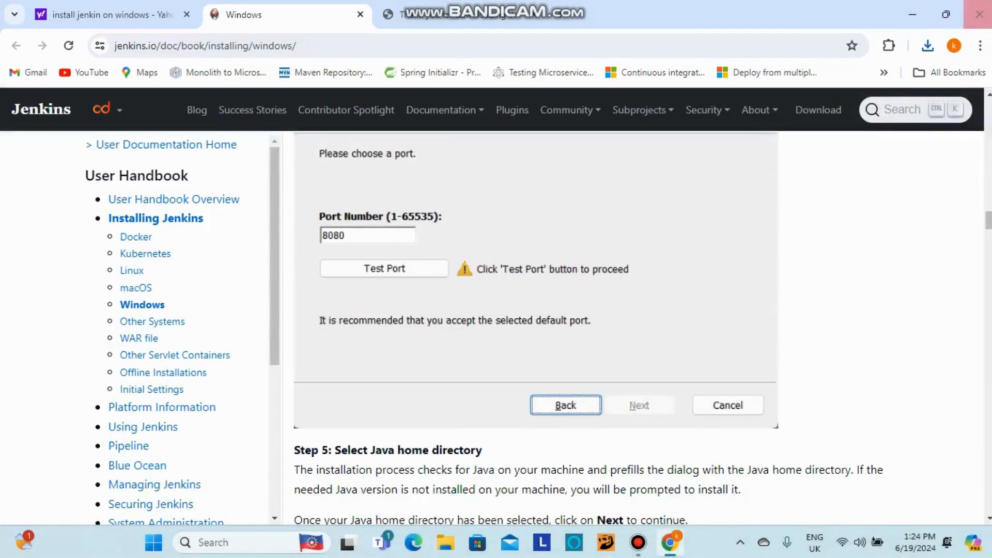
Open a new browser tab and look up the Unlocking Jenkins instructions in the Windows installation guide.
key(ctrl+t)
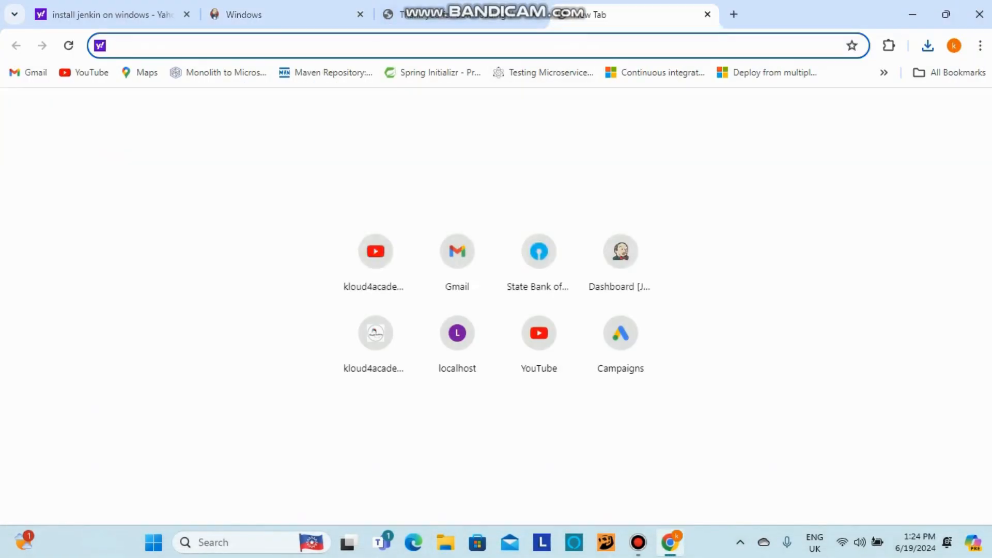
text(ht)
click(287, 14)
scroll(536, 328, down, 20)
scroll(596, 328, down, 20)
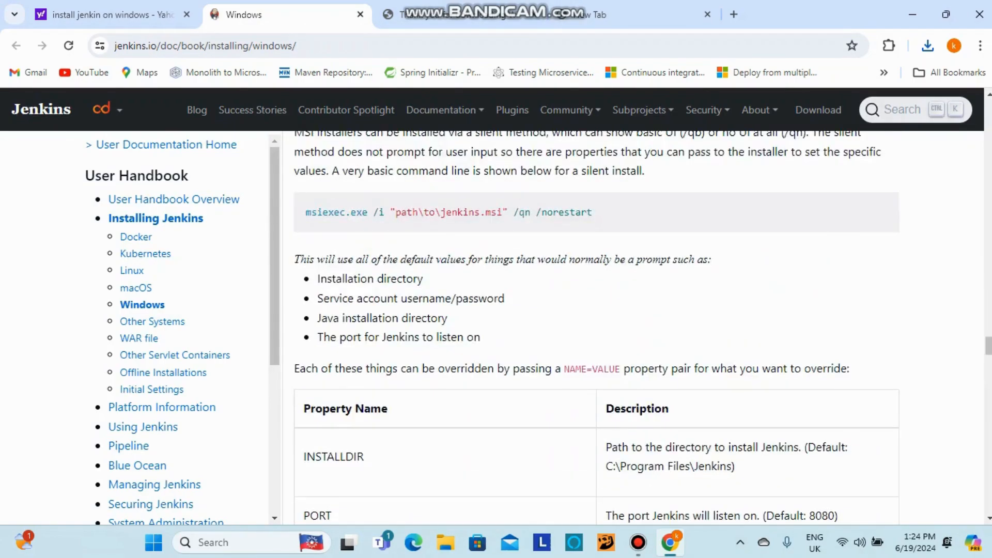
scroll(596, 328, down, 20)
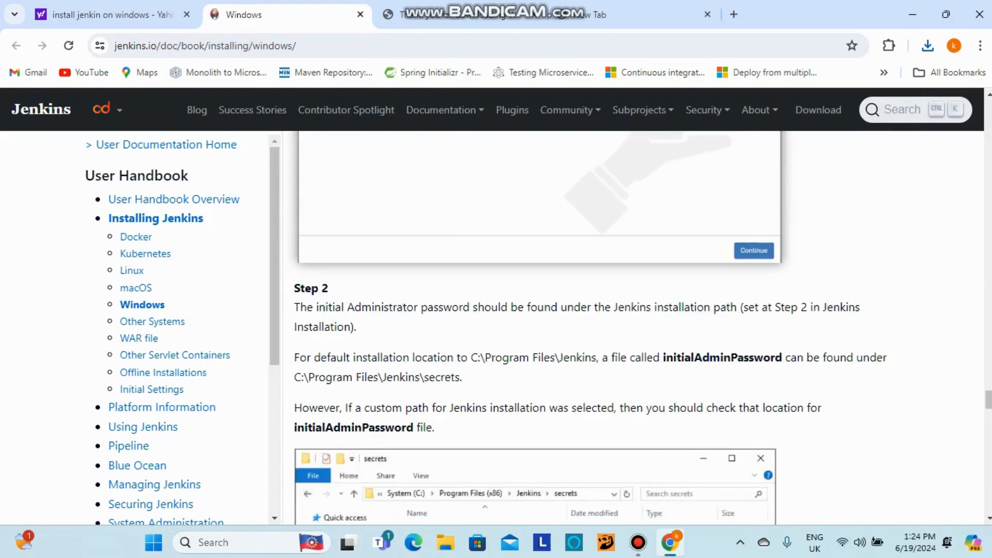
scroll(596, 328, down, 2)
scroll(596, 328, up, 10)
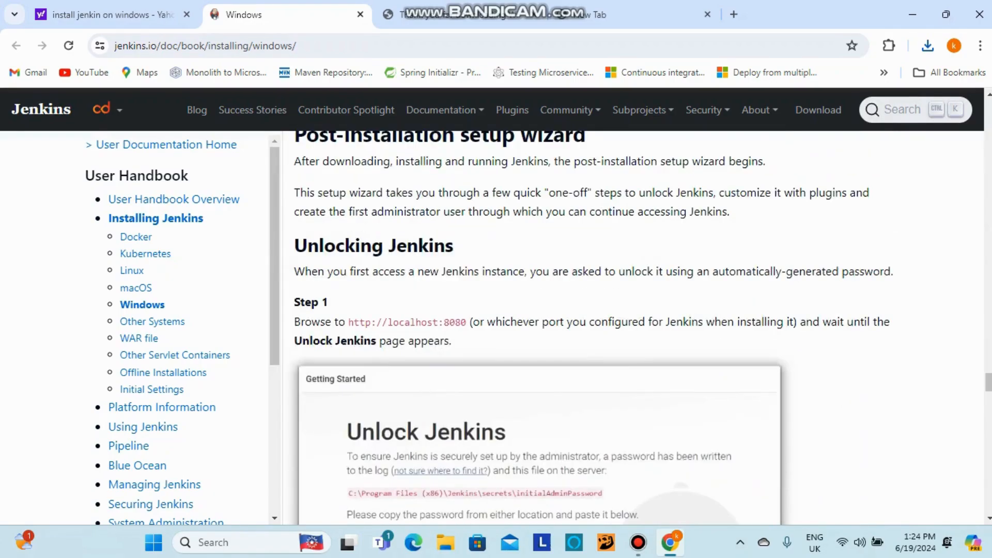
click(638, 16)
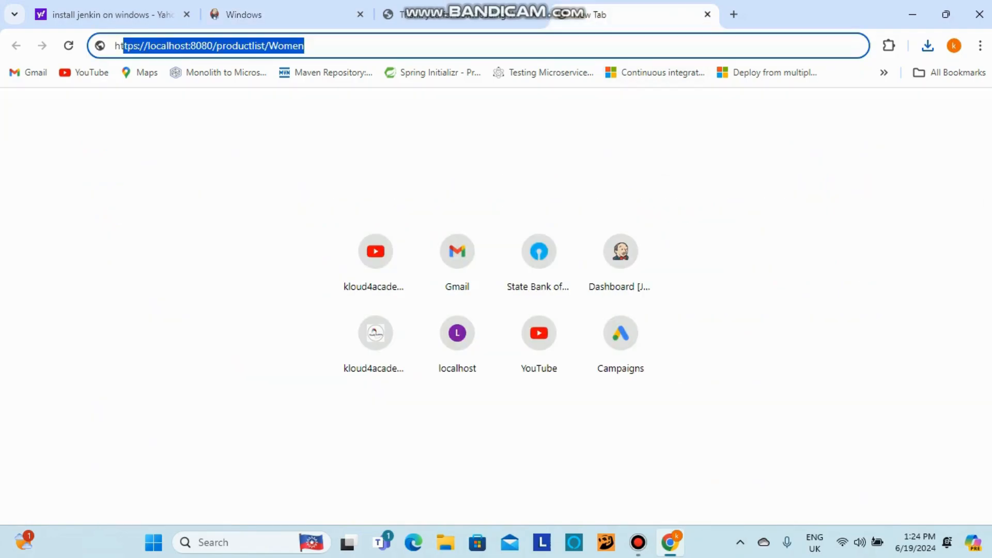
key(Right)
key(BackSpace)
key(BackSpace)
key(BackSpace)
key(BackSpace)
key(BackSpace)
key(BackSpace)
key(BackSpace)
key(BackSpace)
key(BackSpace)
key(BackSpace)
key(BackSpace)
key(BackSpace)
key(BackSpace)
key(BackSpace)
key(BackSpace)
key(BackSpace)
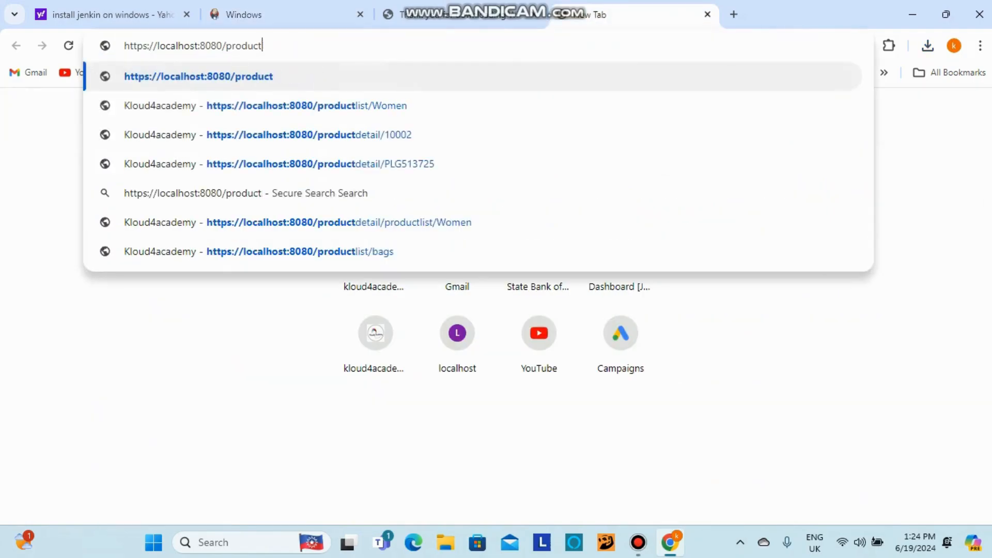
key(BackSpace)
key(Return)
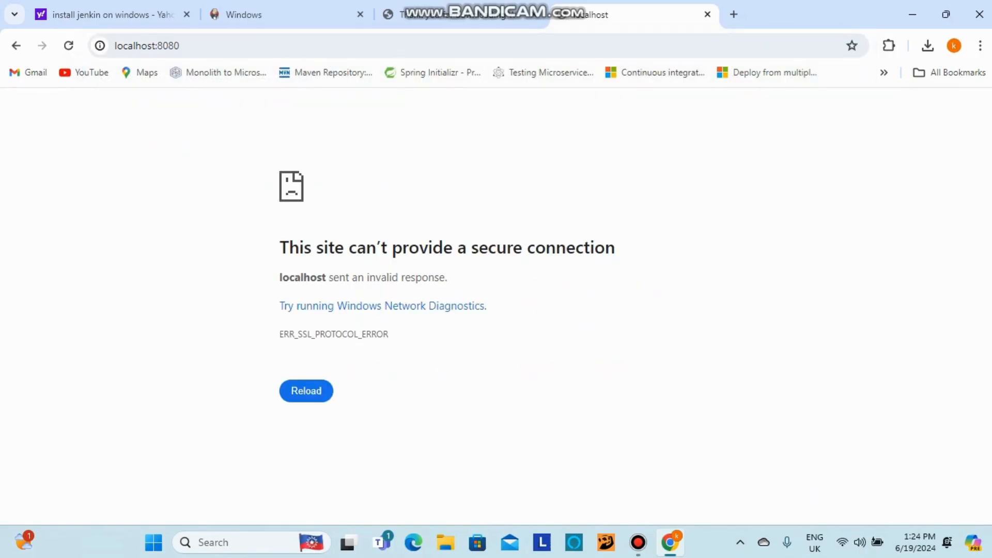
click(284, 15)
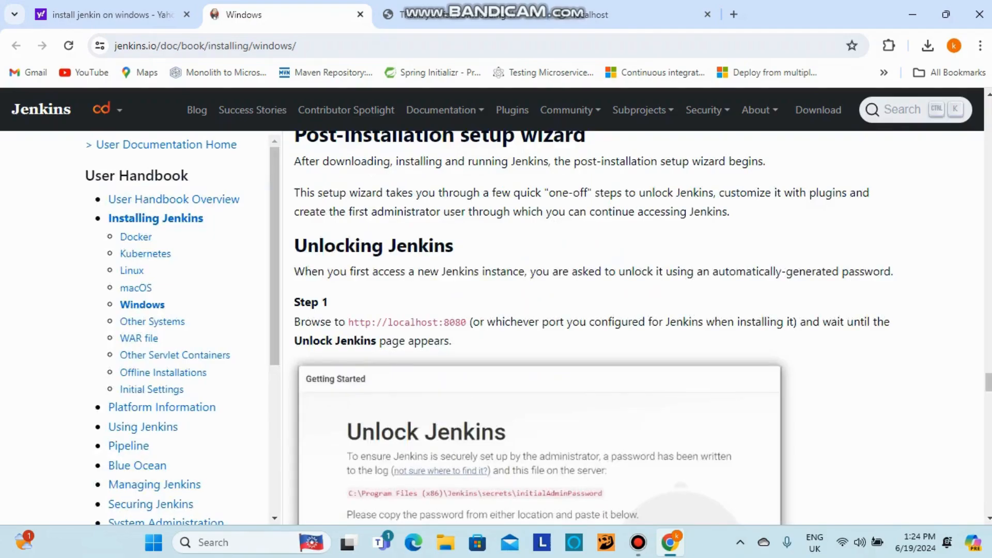
drag(348, 322, 466, 322)
key(ctrl+c)
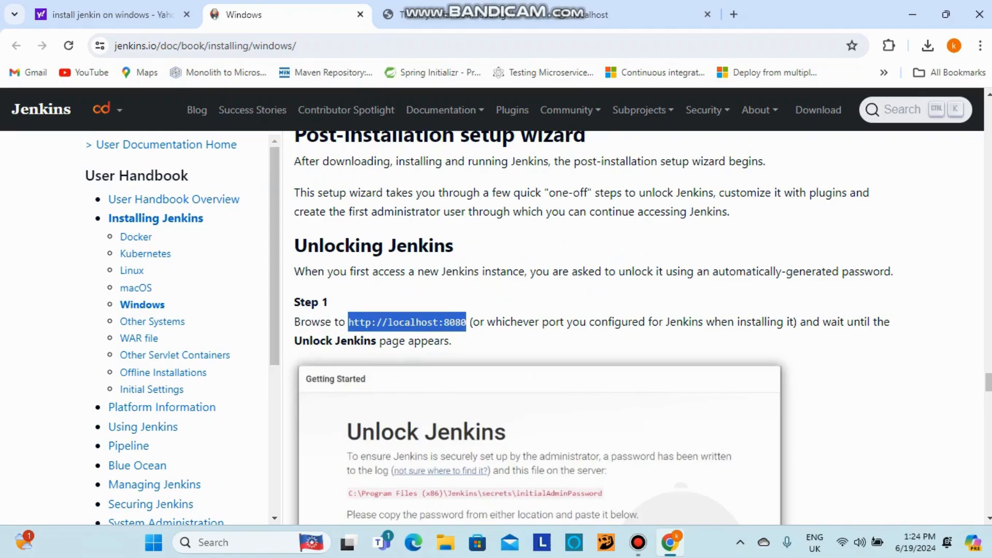
click(610, 15)
click(262, 45)
key(ctrl+v)
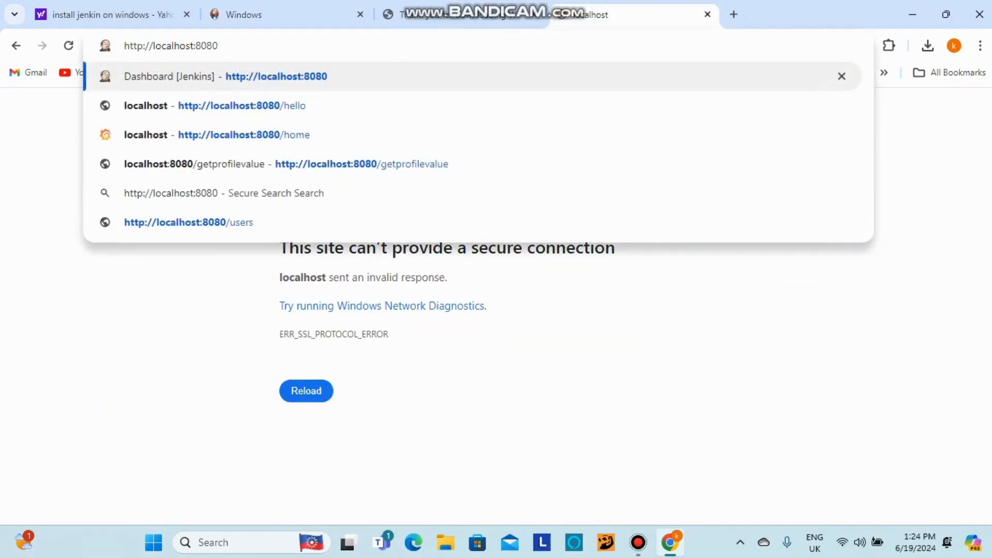
key(Return)
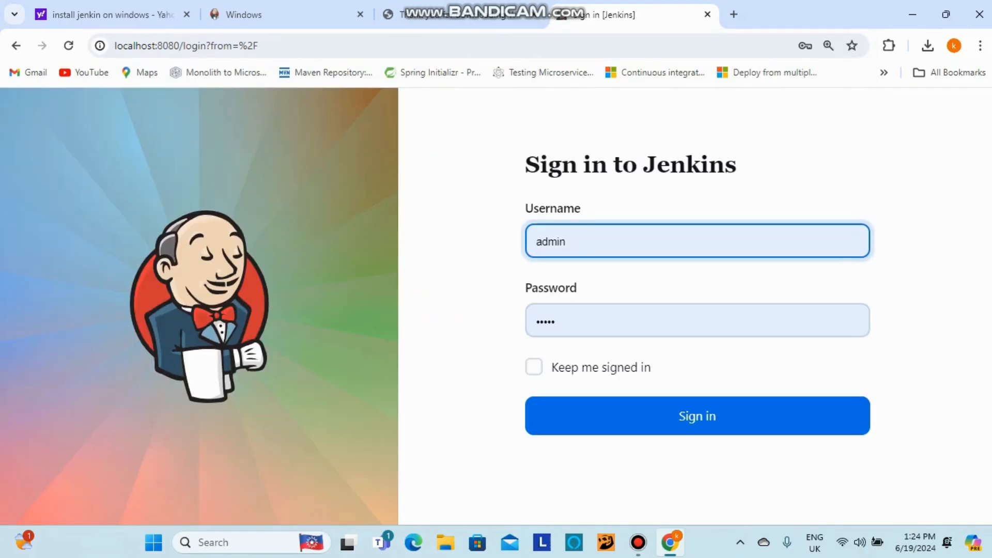
key(Return)
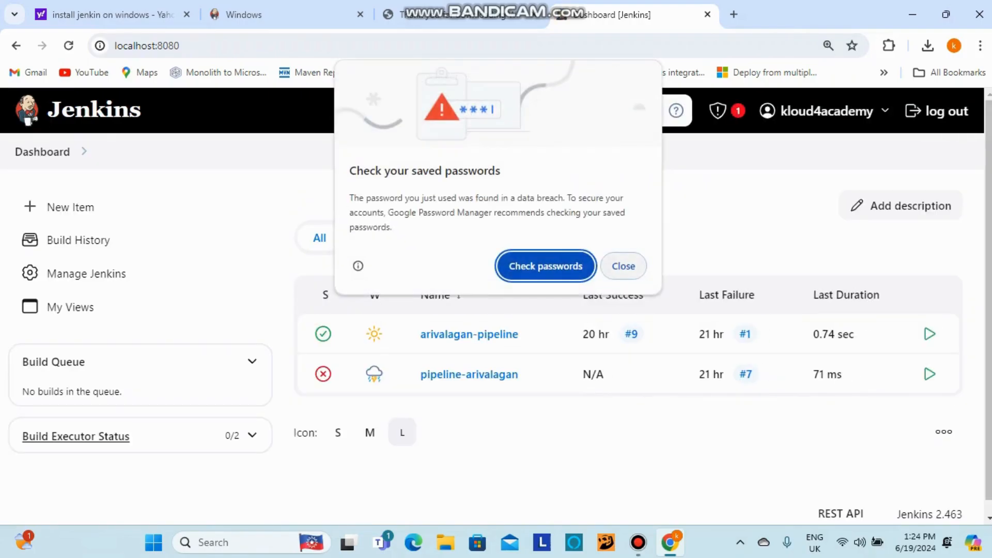
click(623, 266)
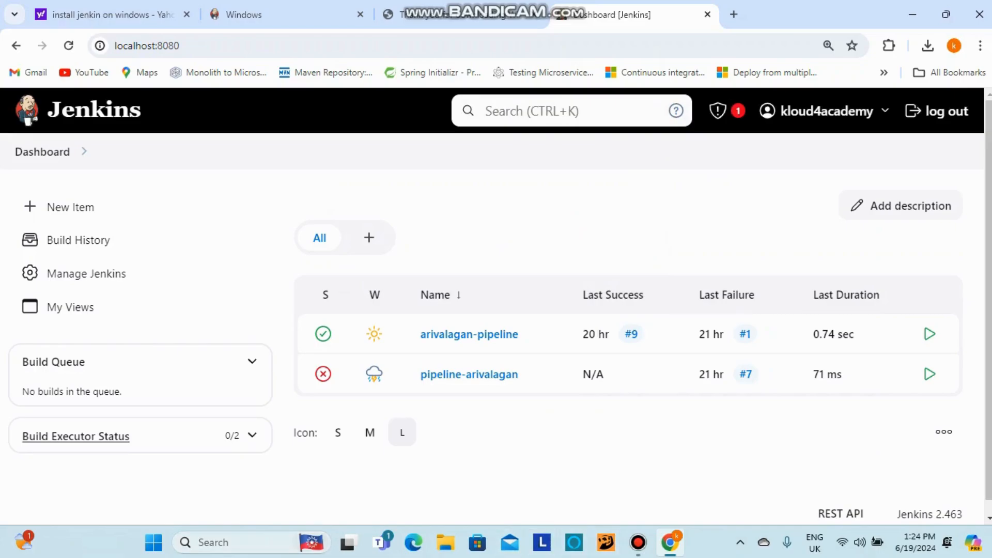
Launch Notepad++ and return to the Jenkins dashboard in Chrome.
click(234, 543)
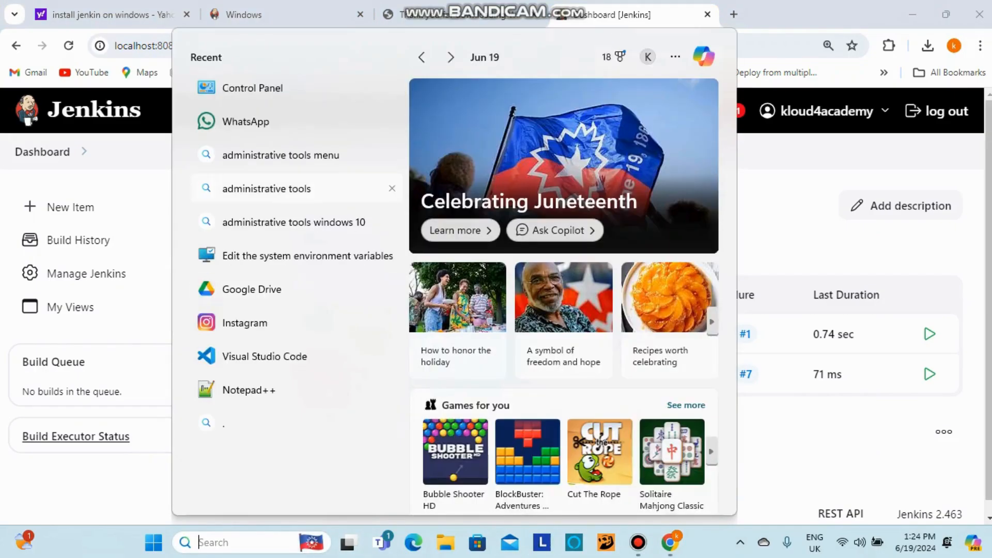
click(249, 390)
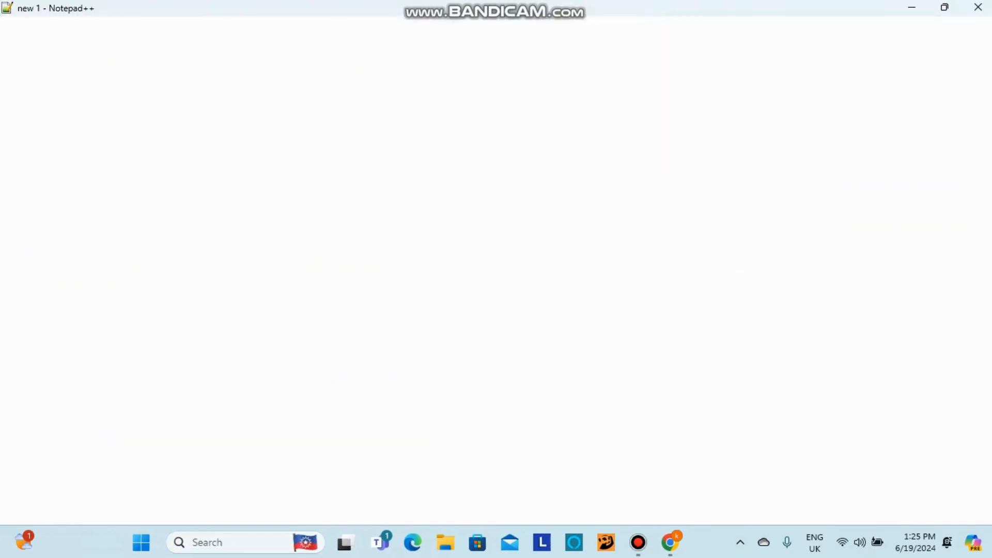
click(638, 542)
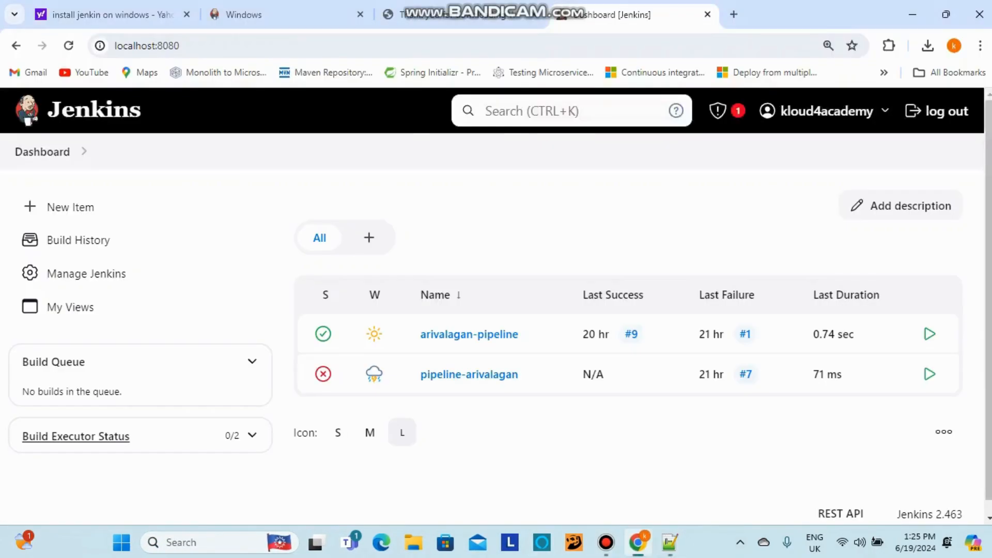
Read the Windows installation guide's steps on unlocking Jenkins, customizing it with plugins and invalid service logon credentials.
click(269, 14)
scroll(539, 310, down, 3)
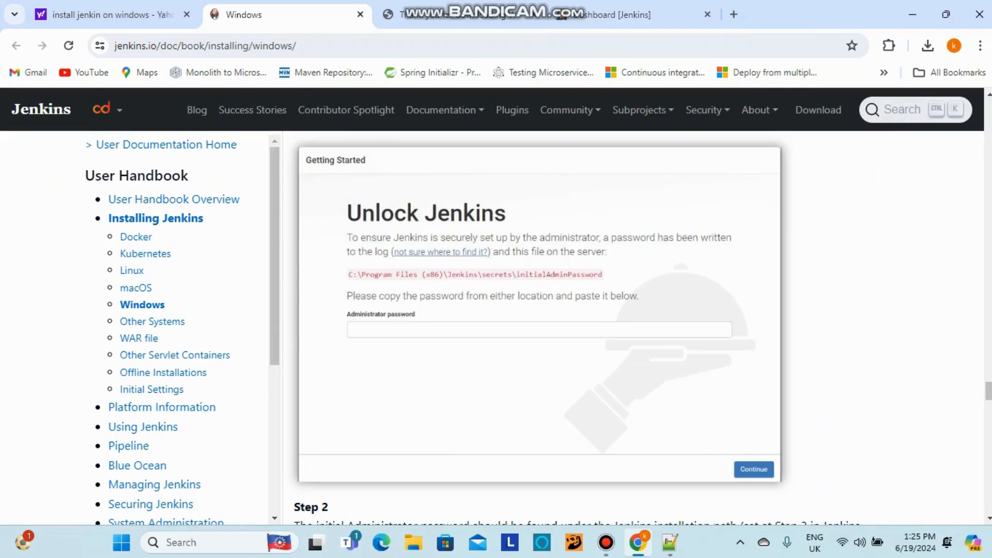
scroll(537, 331, down, 10)
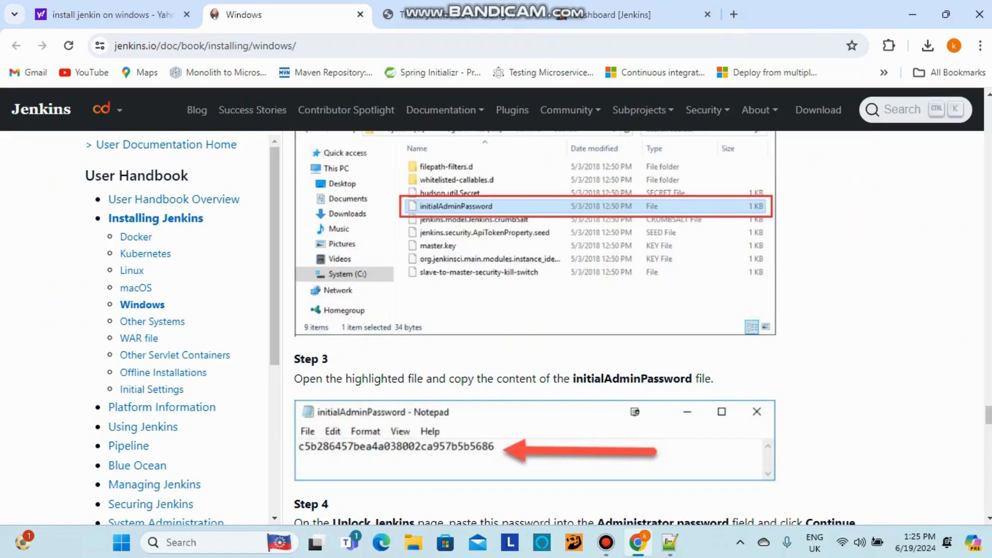
scroll(535, 329, up, 2)
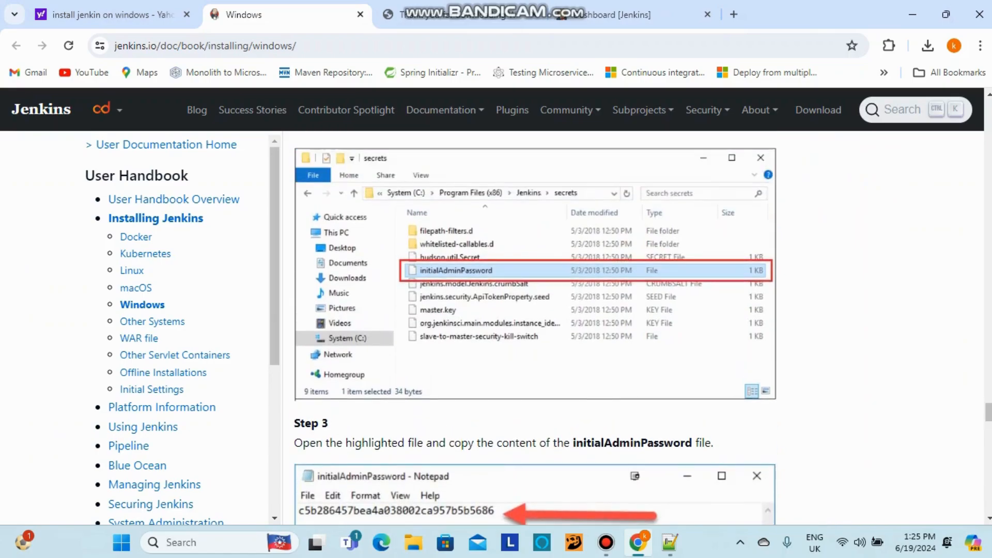
scroll(535, 328, down, 5)
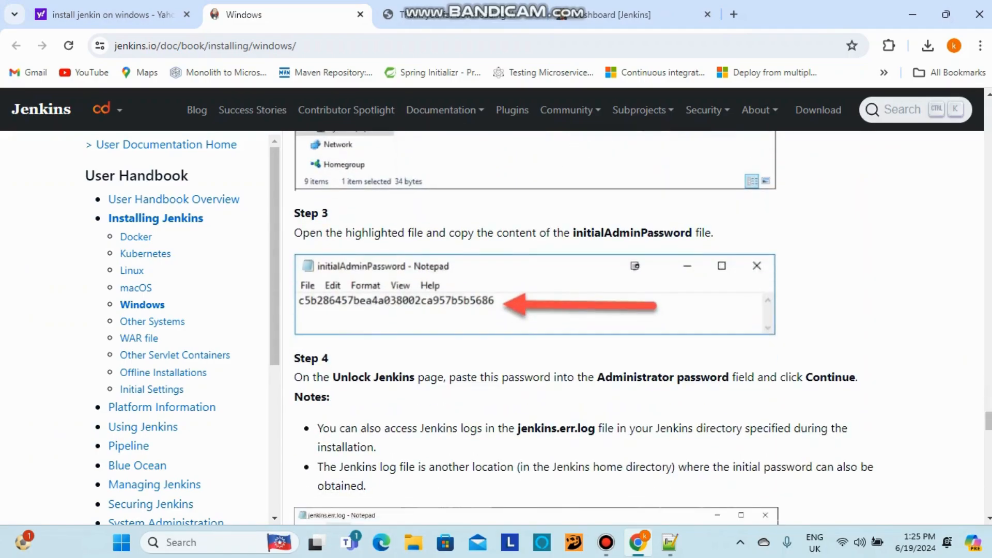
scroll(584, 328, down, 18)
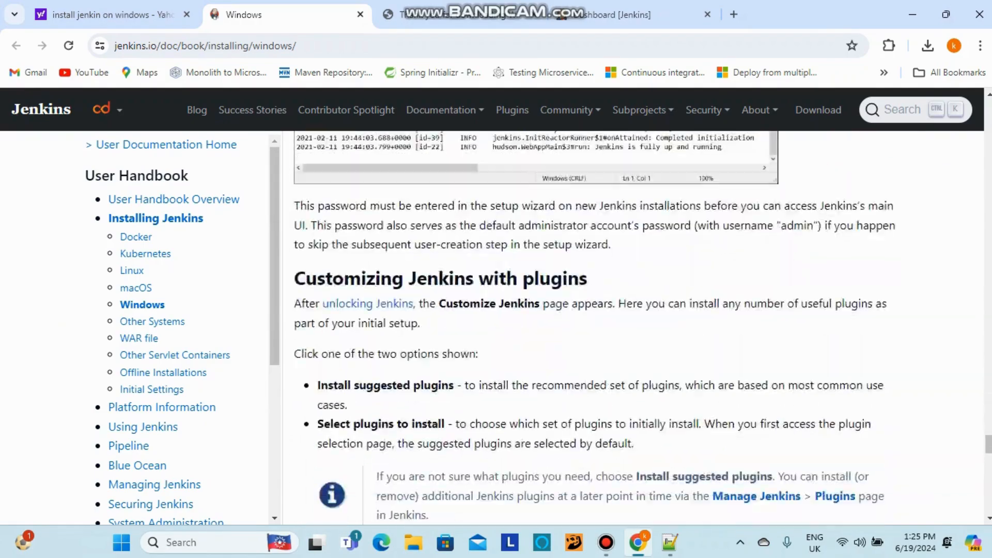
scroll(584, 328, down, 14)
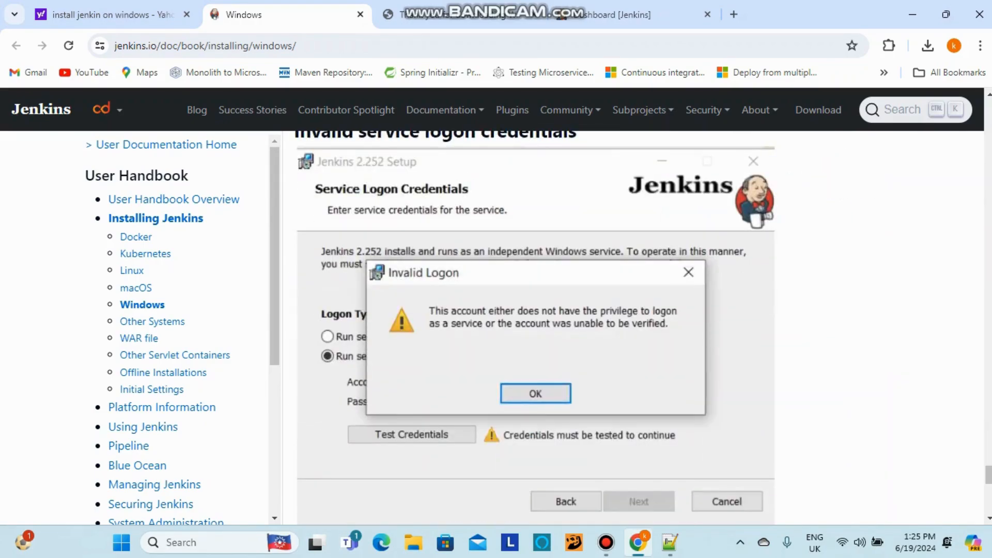
scroll(584, 328, down, 10)
scroll(584, 328, up, 4)
scroll(584, 328, up, 5)
Create a new Jenkins item of type Pipeline named kloud4-pipeline from the dashboard.
key(ctrl+Tab)
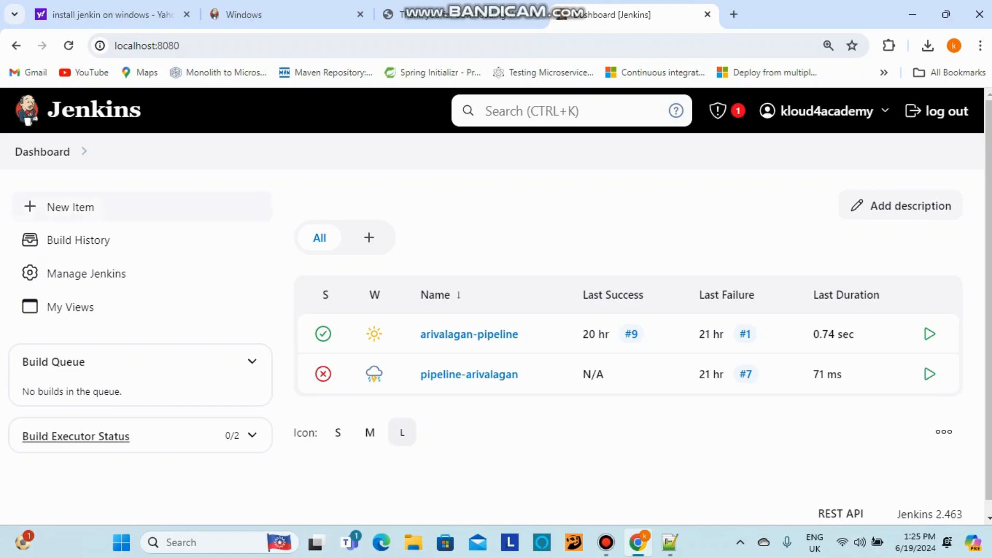
click(70, 206)
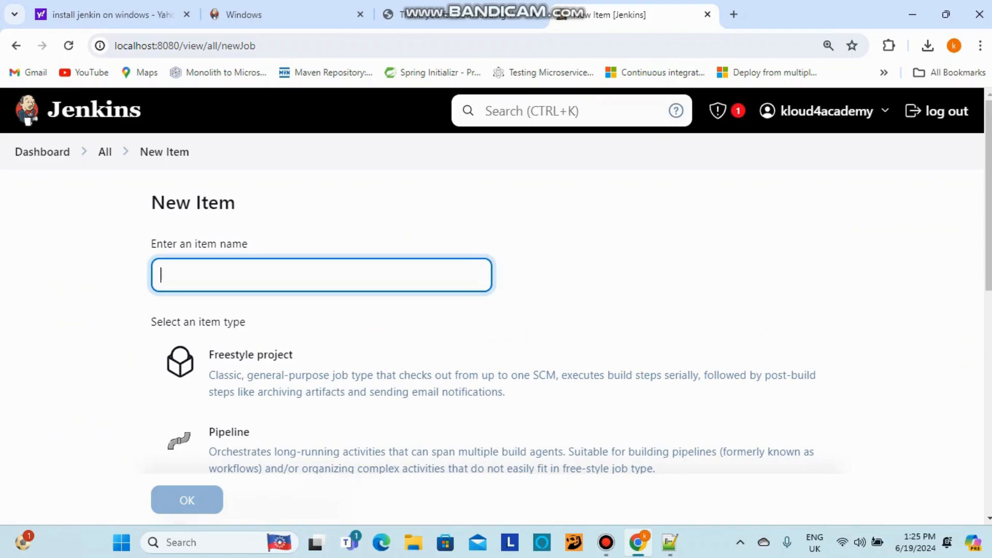
text(klo)
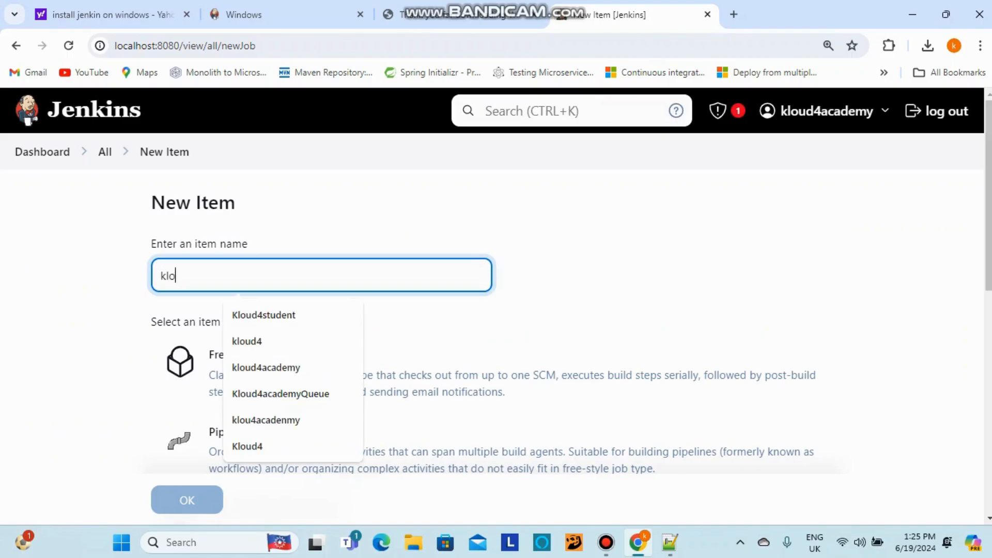
text(ud4-pipeline)
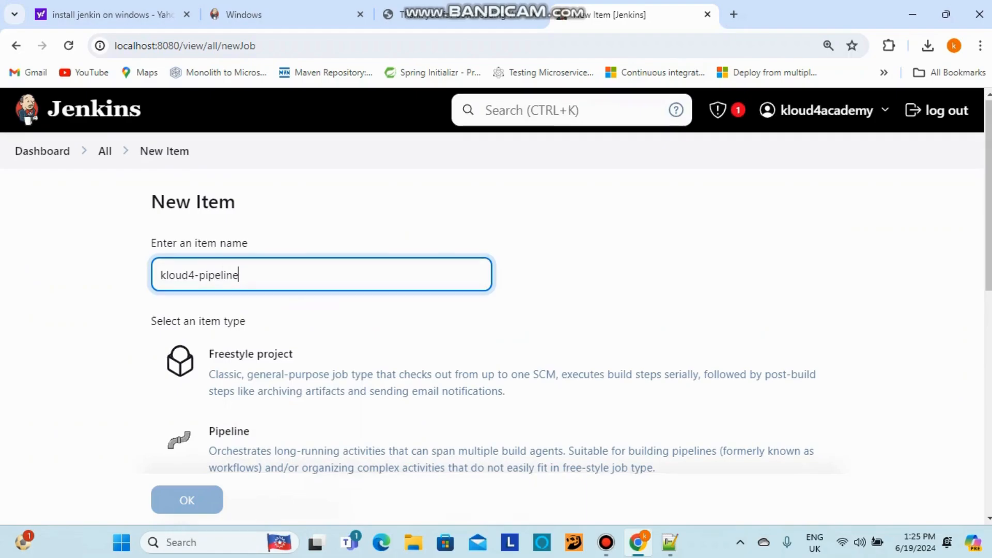
scroll(492, 310, down, 3)
click(331, 305)
scroll(492, 315, down, 3)
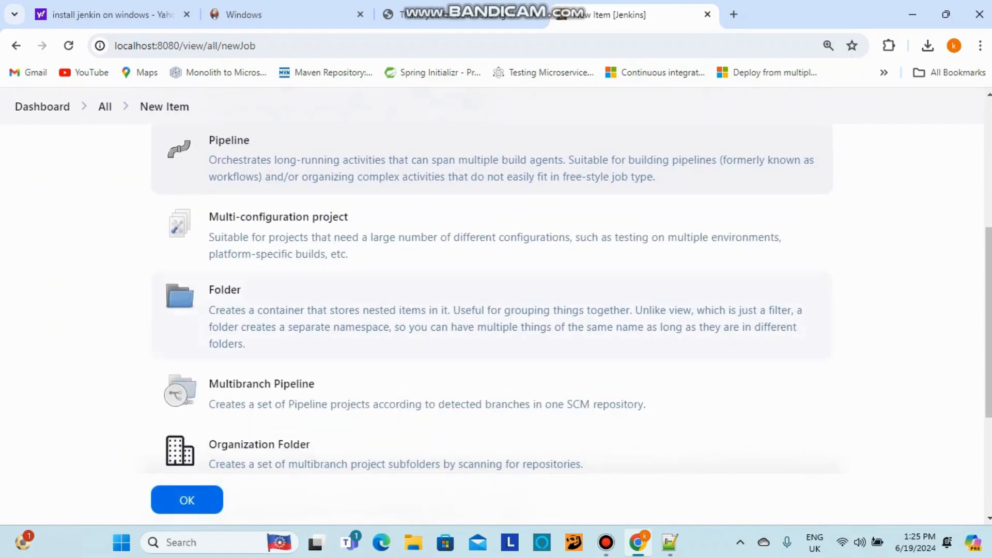
click(187, 500)
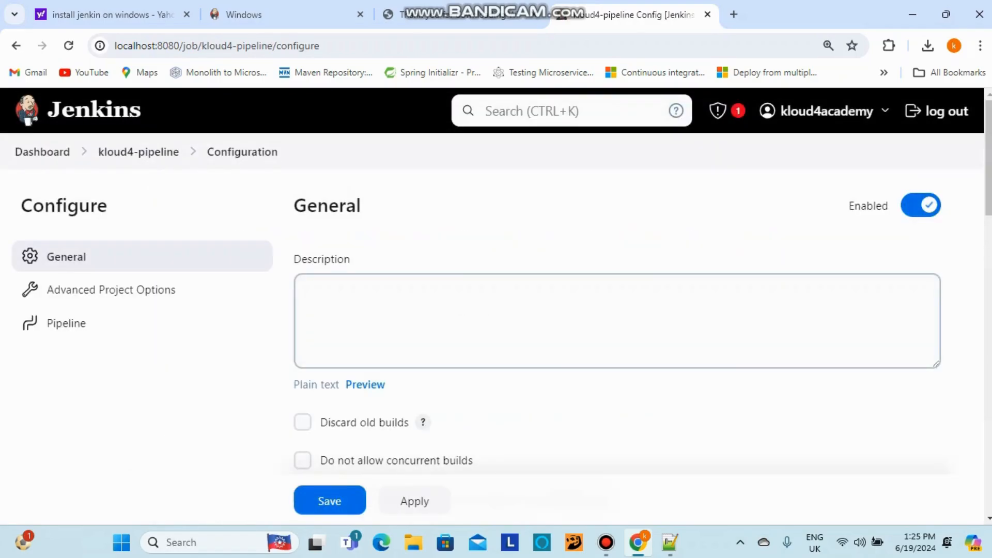
Enter kloud4pipeline as the project description and look over the remaining options down to the Pipeline script.
scroll(617, 284, down, 1)
click(617, 259)
text(kloud4pipeline)
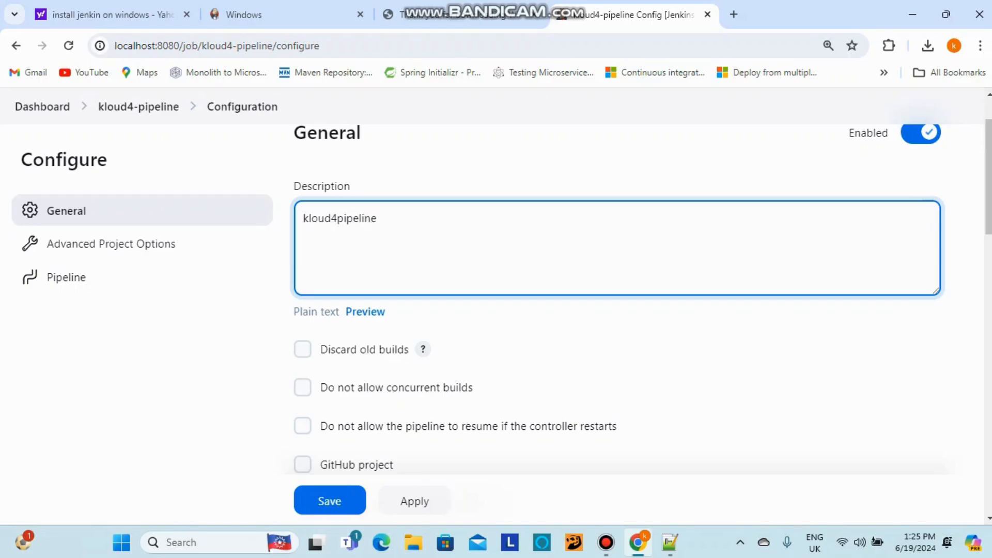
scroll(617, 300, down, 15)
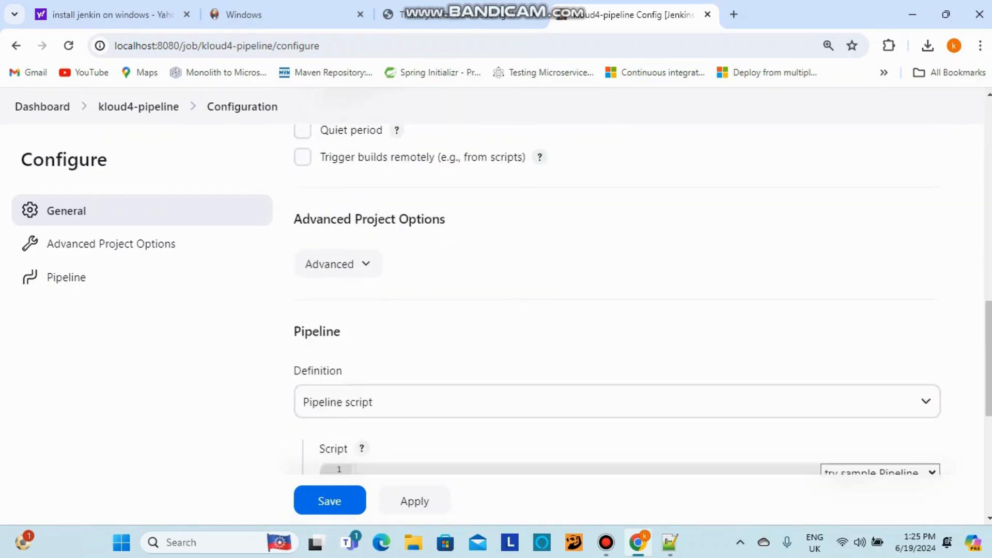
scroll(618, 299, up, 2)
scroll(617, 300, up, 2)
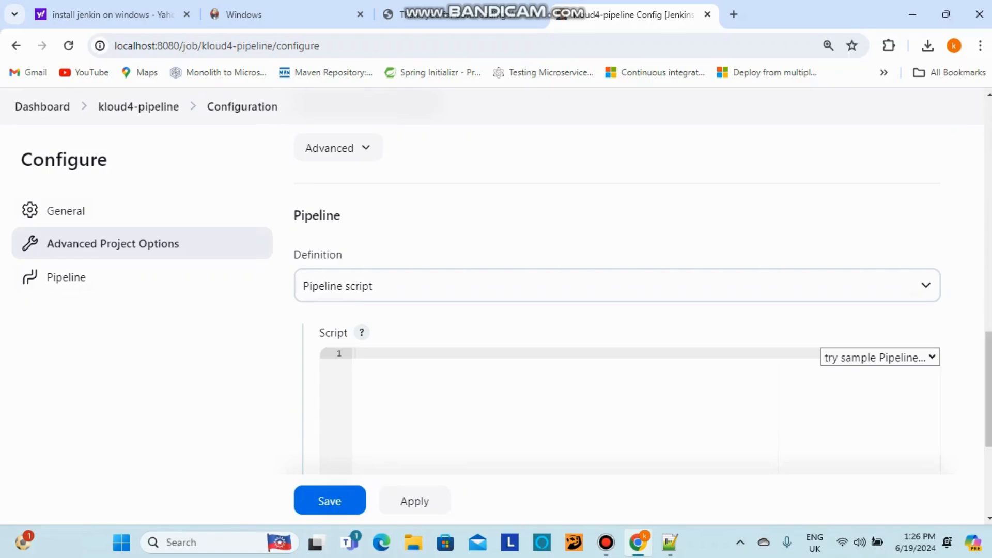
Look through the Using Jenkins and Managing Jenkins chapters of the Jenkins User Handbook.
click(243, 15)
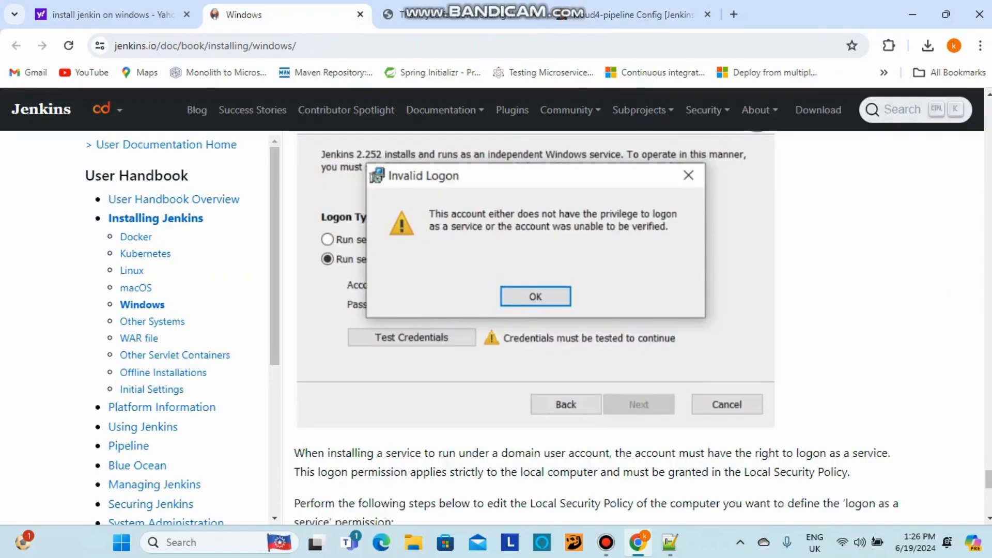
scroll(155, 336, down, 2)
click(144, 352)
scroll(170, 336, down, 4)
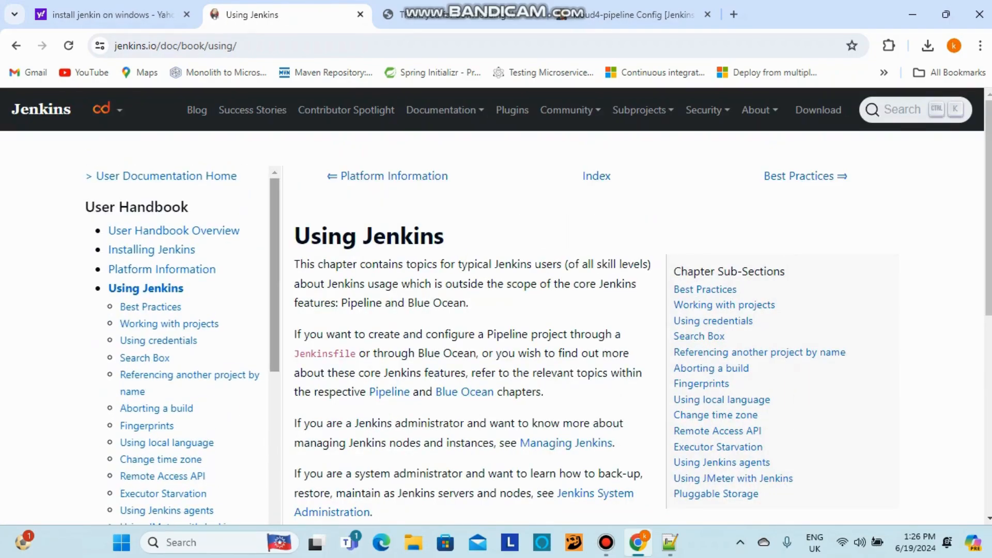
key(alt+Left)
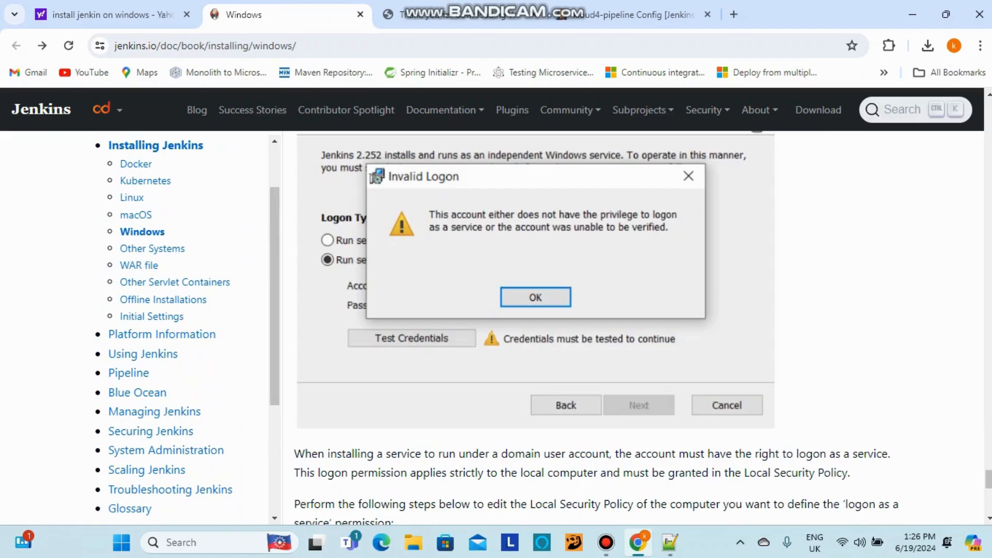
scroll(183, 325, down, 3)
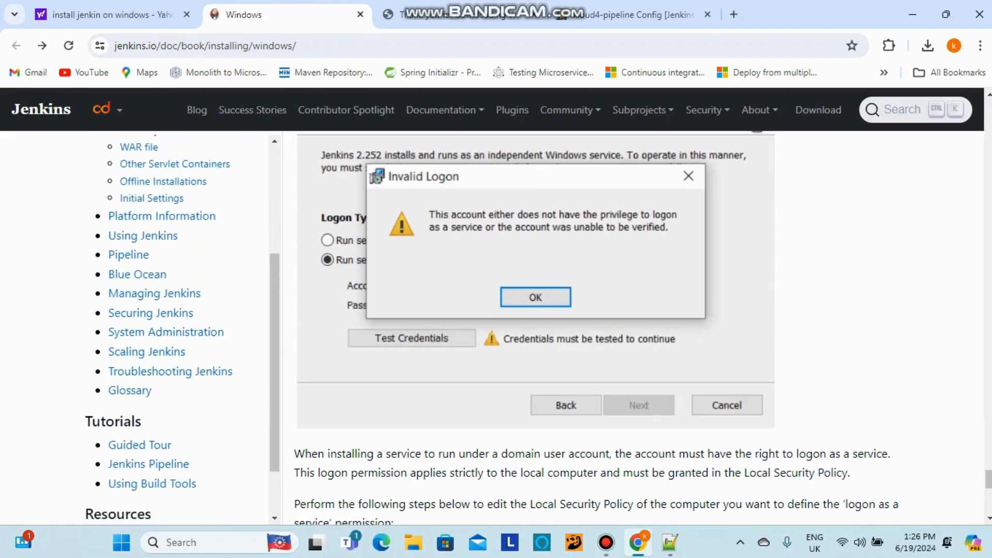
click(142, 235)
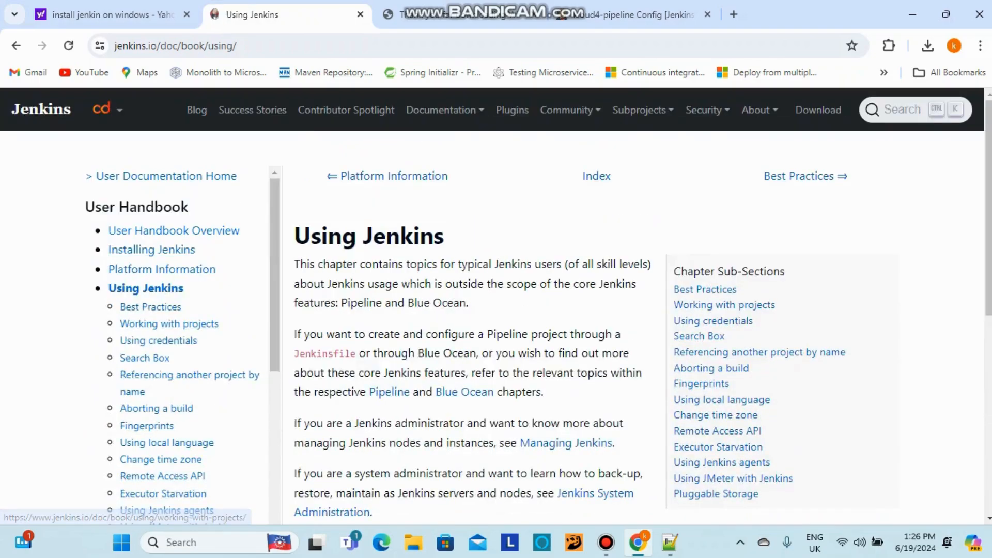
scroll(170, 341, down, 3)
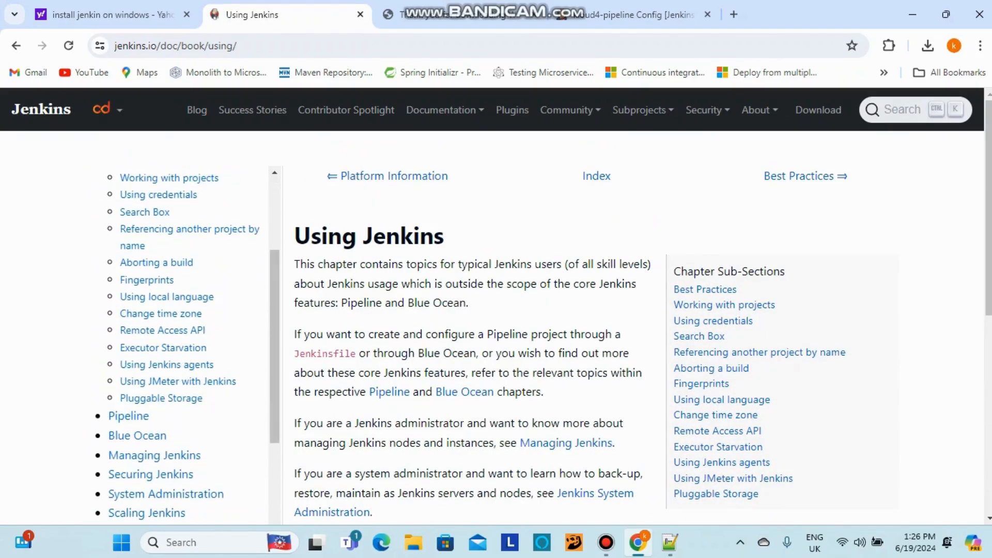
scroll(183, 342, down, 3)
click(154, 309)
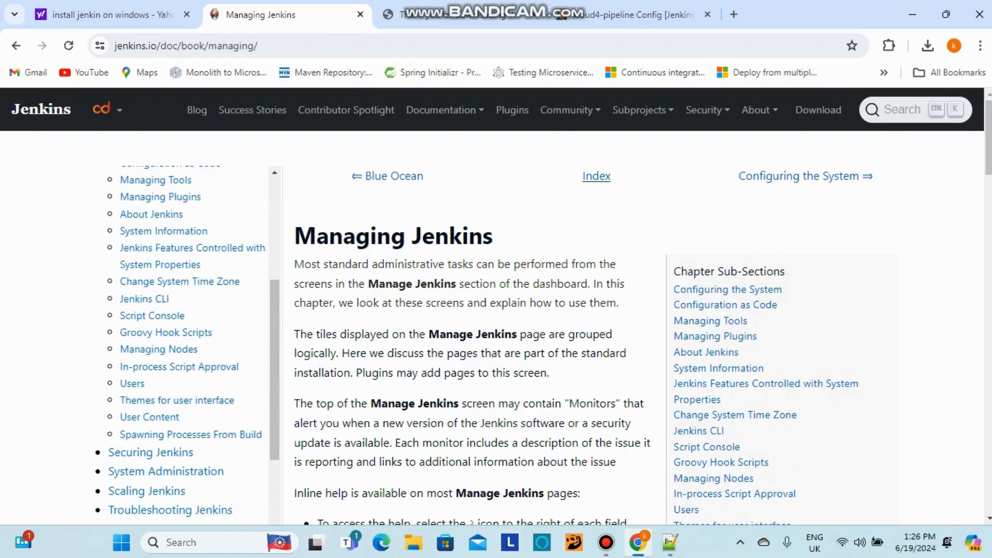
Search Yahoo for "create jenkin file on windows" and look through the results for Jenkinsfile documentation.
click(113, 15)
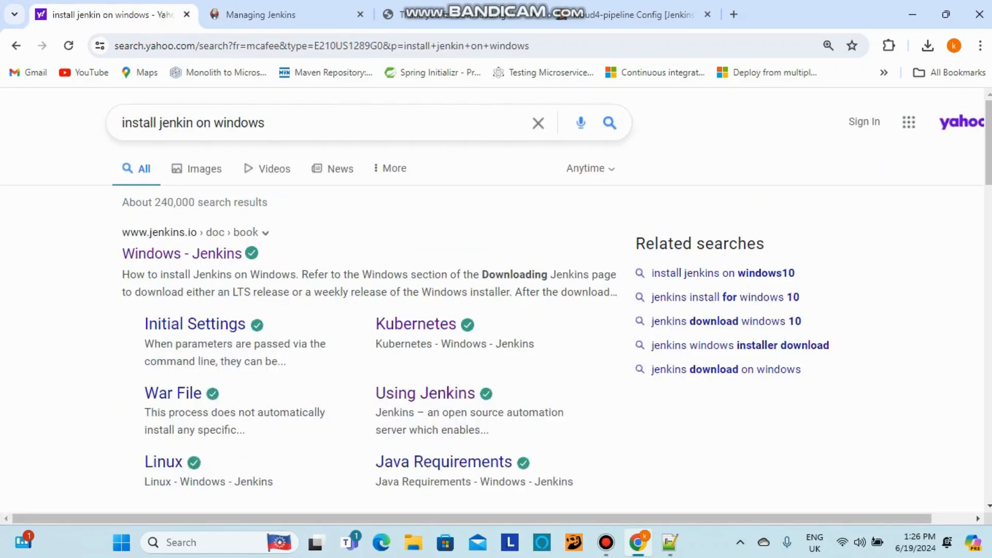
double_click(155, 122)
key(BackSpace)
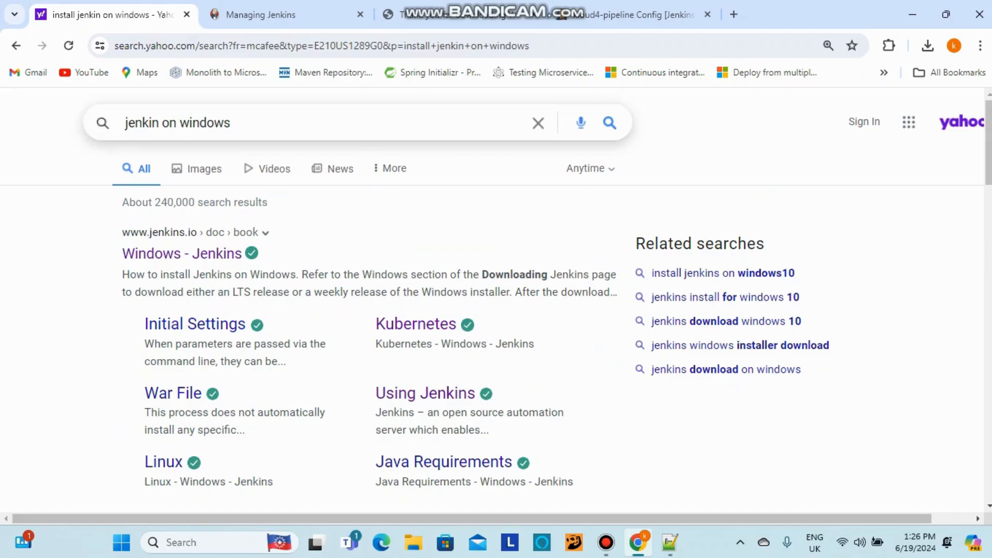
text(file)
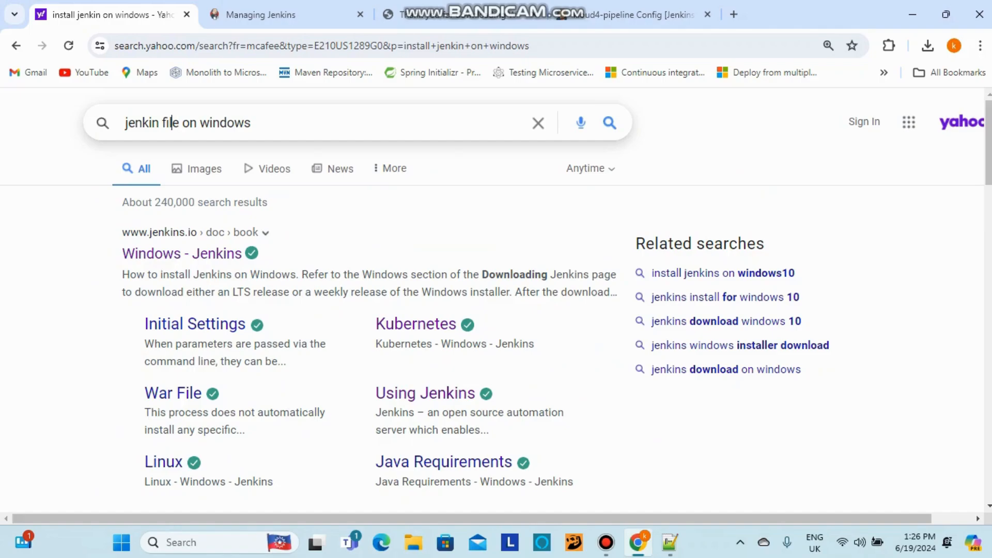
text(create)
key(Return)
scroll(496, 310, down, 8)
scroll(232, 214, down, 4)
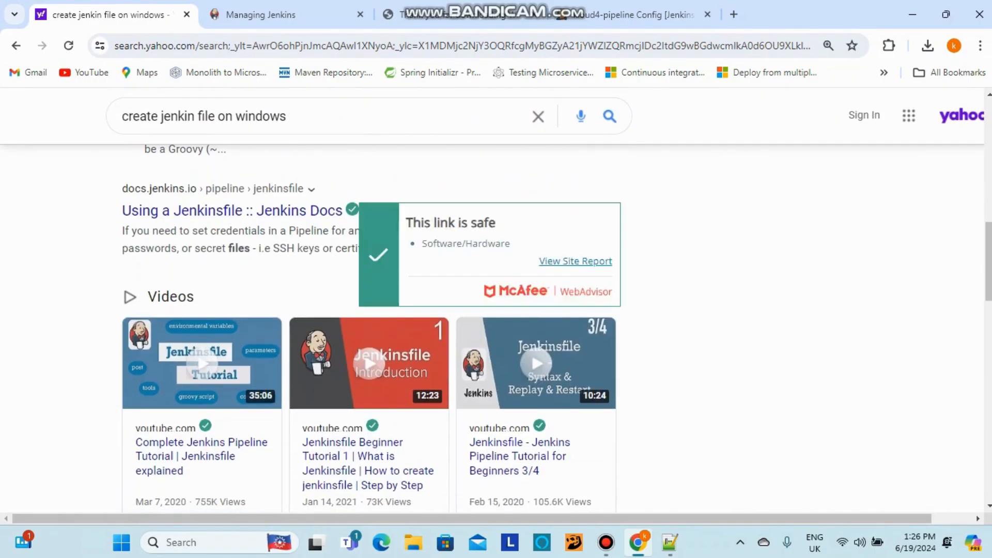
Open the Using a Jenkinsfile page in the Jenkins Docs and examine the declarative and scripted examples under Creating a Jenkinsfile.
click(233, 210)
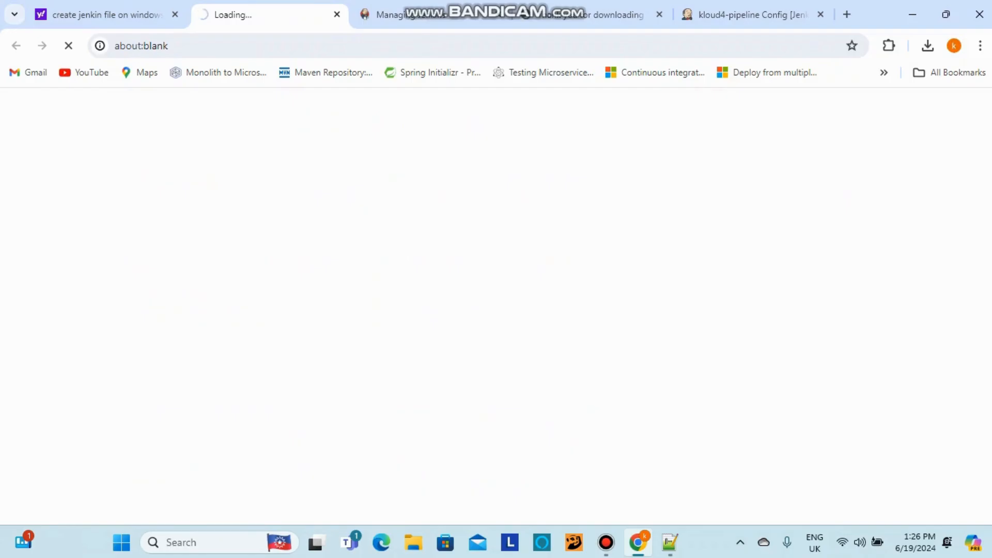
click(606, 543)
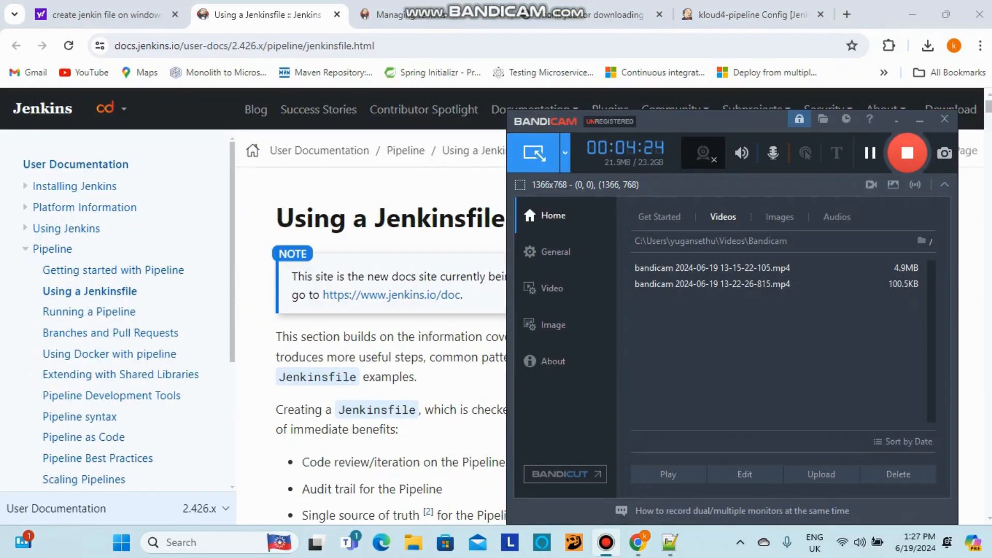
click(606, 543)
scroll(511, 341, down, 13)
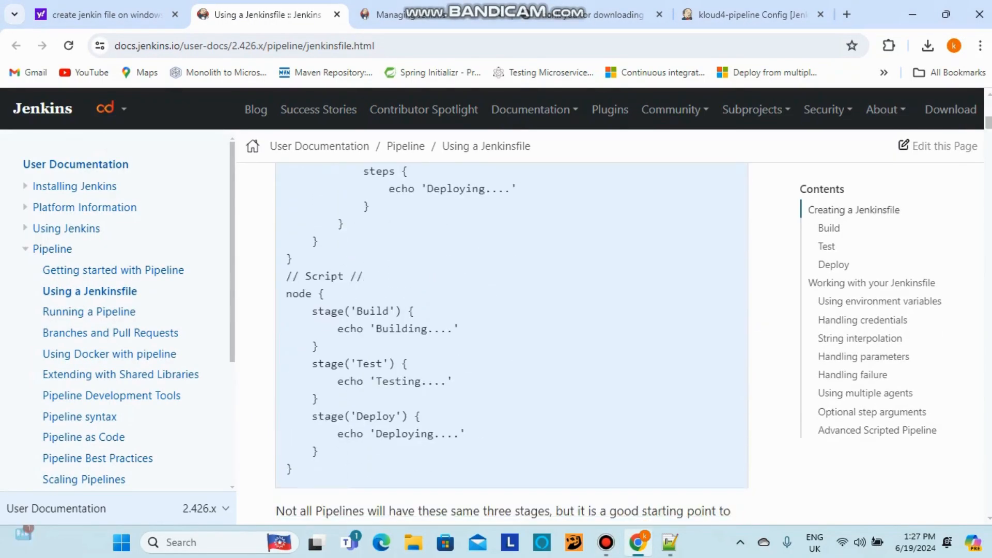
scroll(512, 342, up, 3)
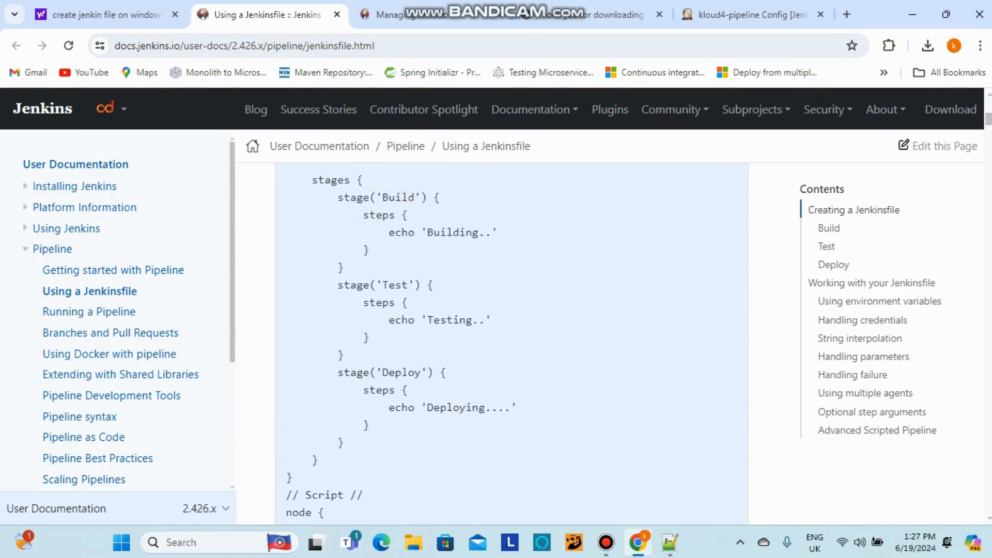
scroll(512, 341, down, 5)
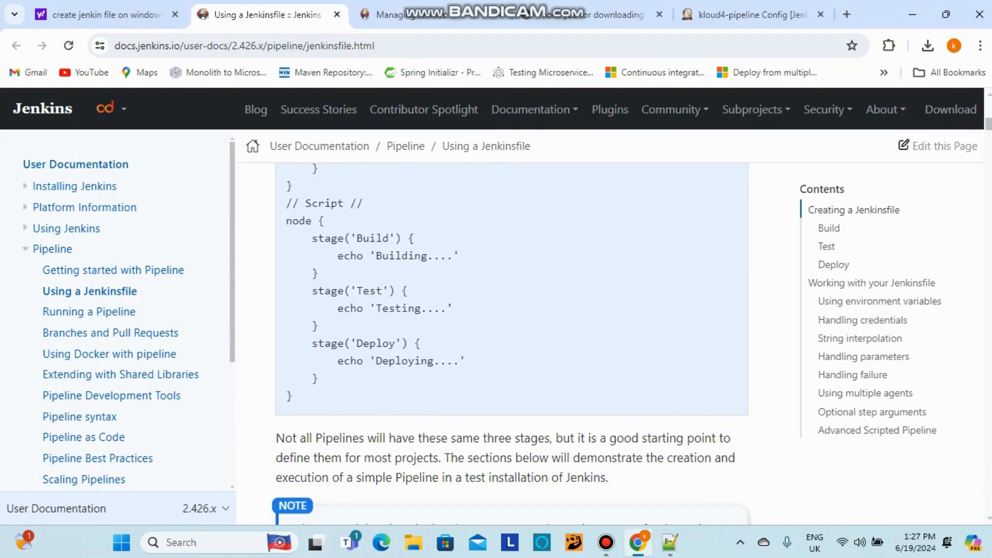
scroll(511, 341, up, 9)
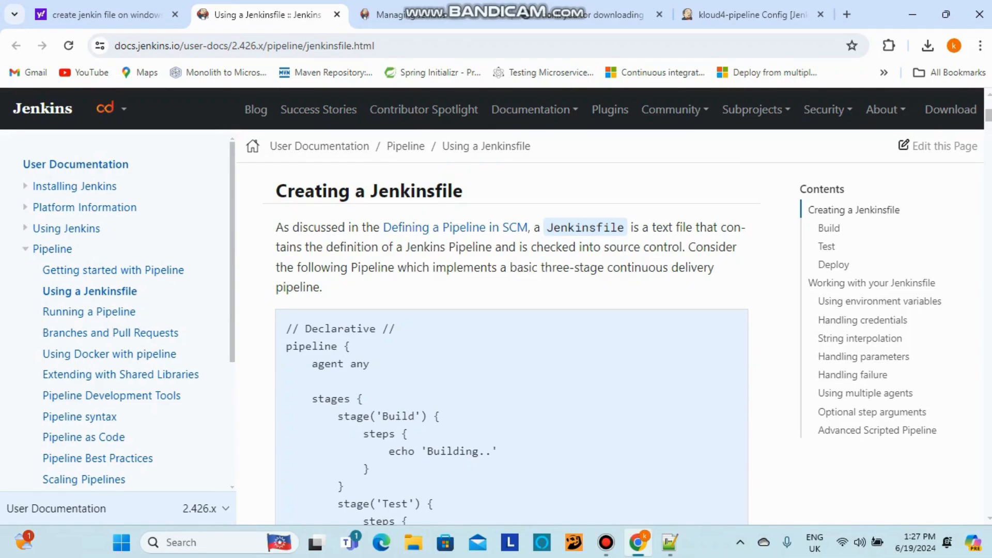
Copy the example code from "pipeline {" through the end of the scripted node block into the Pipeline script of kloud4-pipeline.
drag(285, 346, 409, 434)
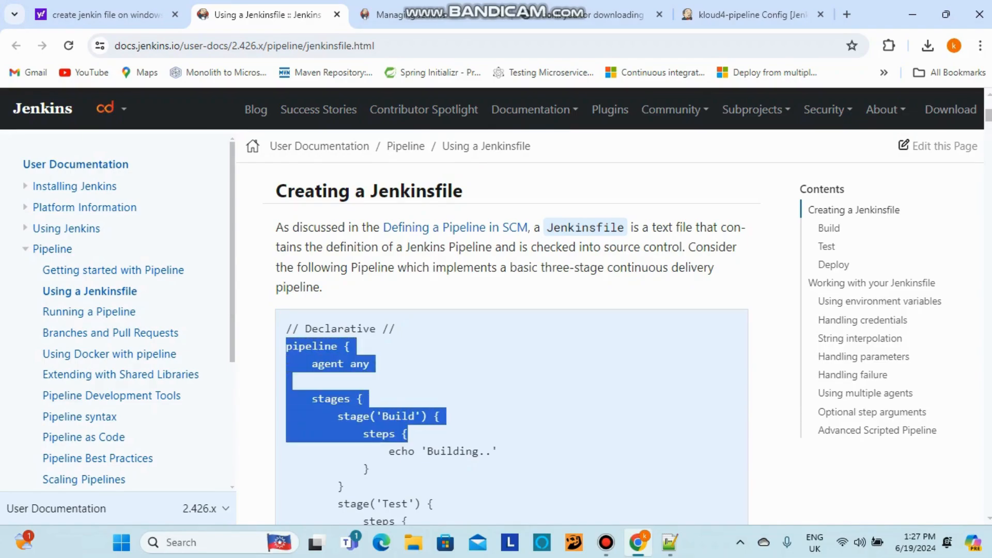
scroll(512, 342, down, 3)
scroll(511, 341, down, 5)
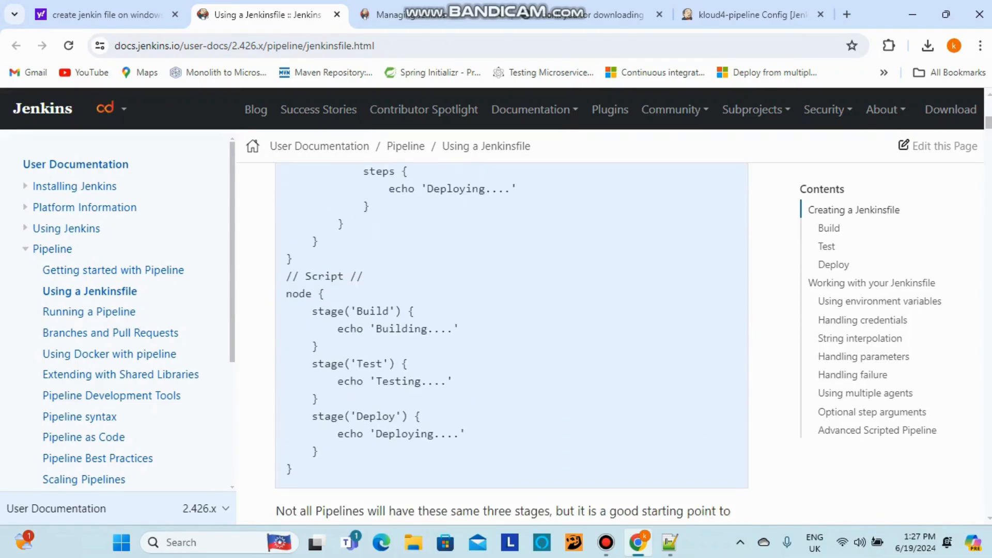
shift+click(293, 469)
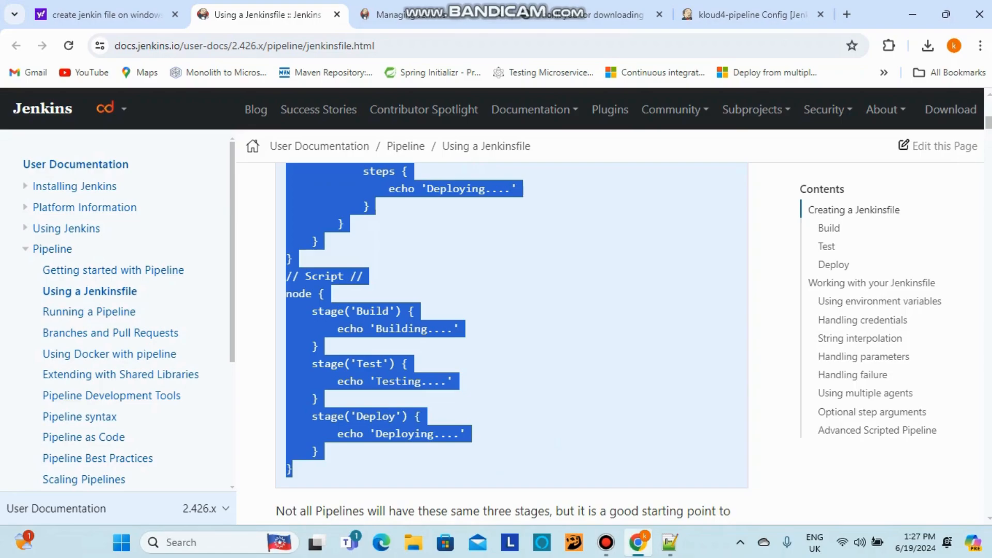
click(752, 15)
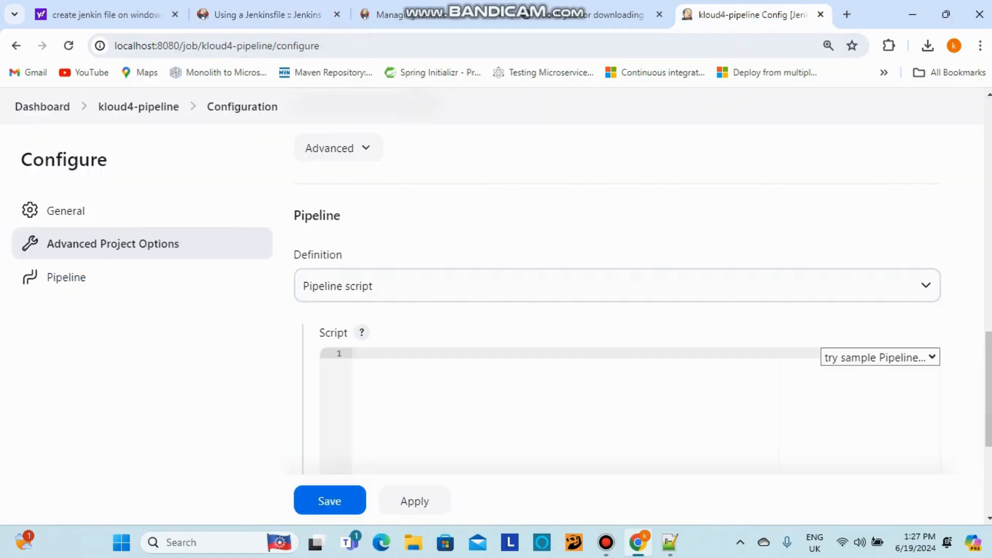
key(ctrl+v)
Review the pasted script's Build, Test and Deploy stages in both the declarative and the node block.
scroll(569, 400, up, 5)
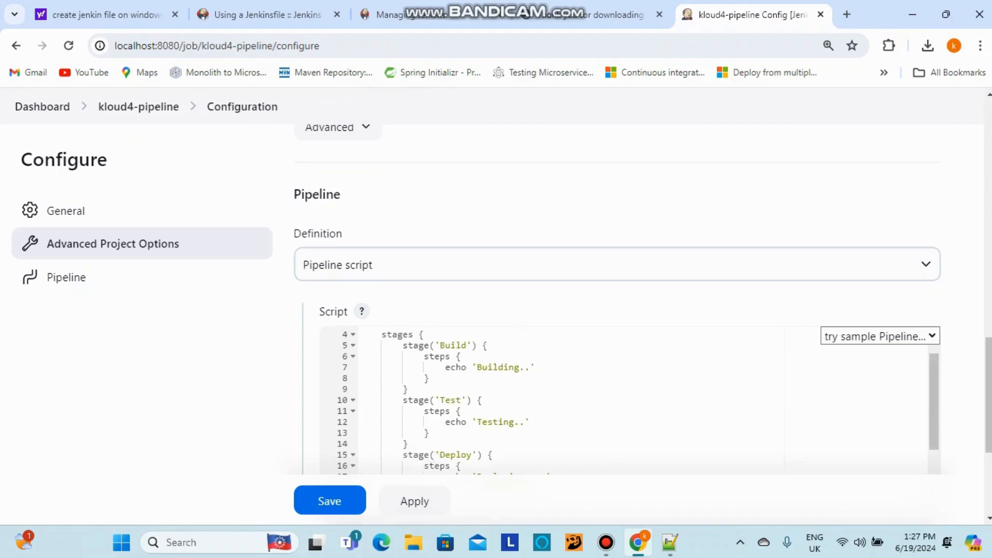
scroll(568, 361, up, 1)
scroll(569, 362, down, 3)
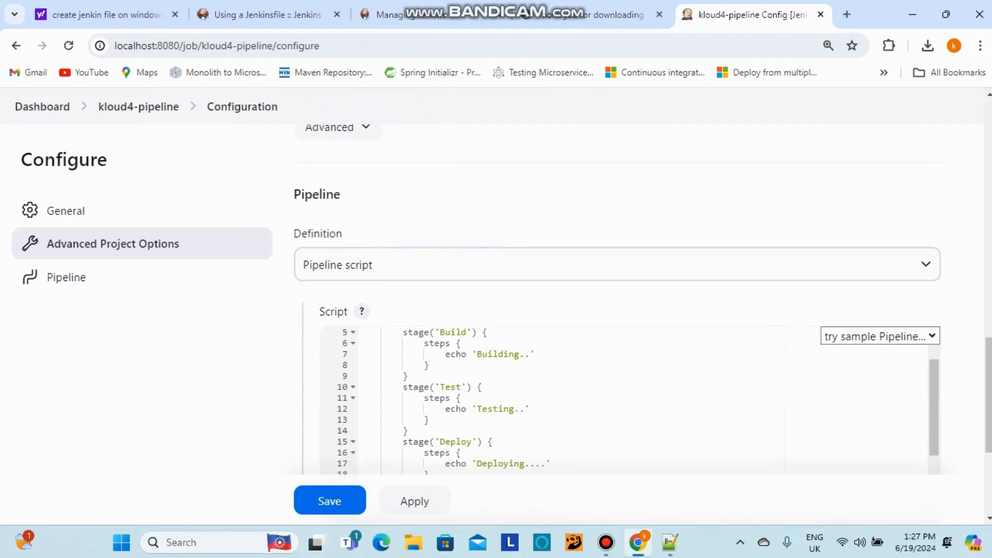
scroll(568, 400, down, 2)
double_click(495, 366)
double_click(501, 420)
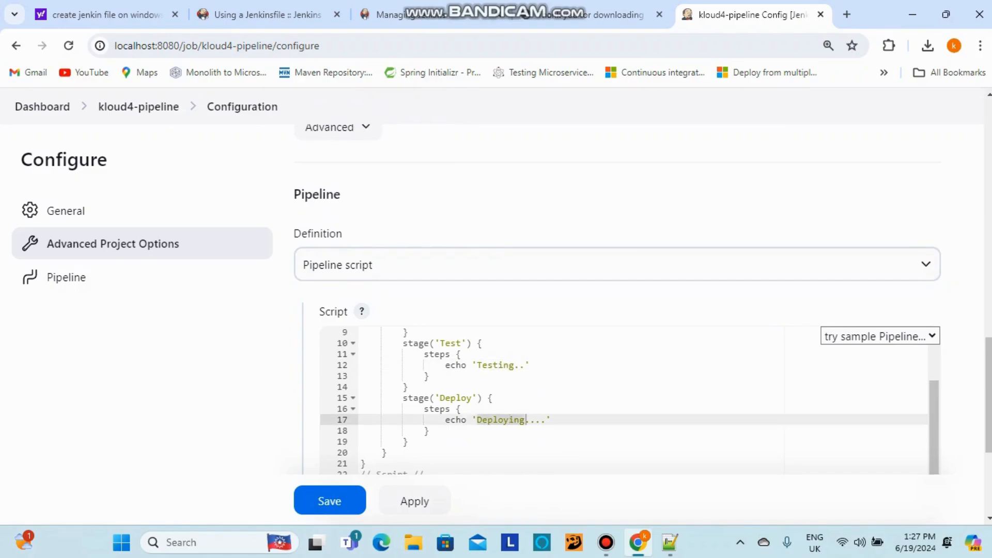
scroll(502, 420, down, 2)
scroll(569, 362, down, 2)
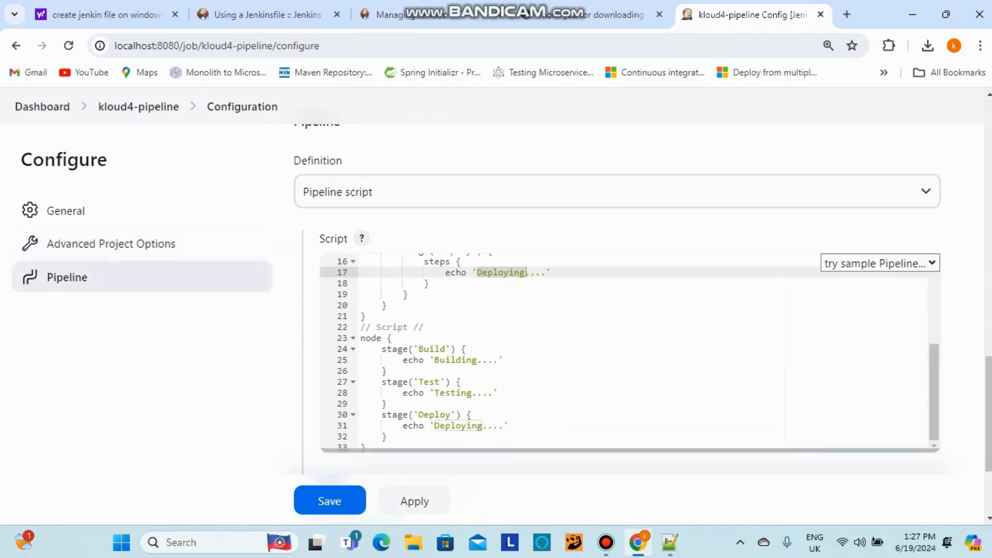
drag(403, 393, 499, 393)
click(447, 350)
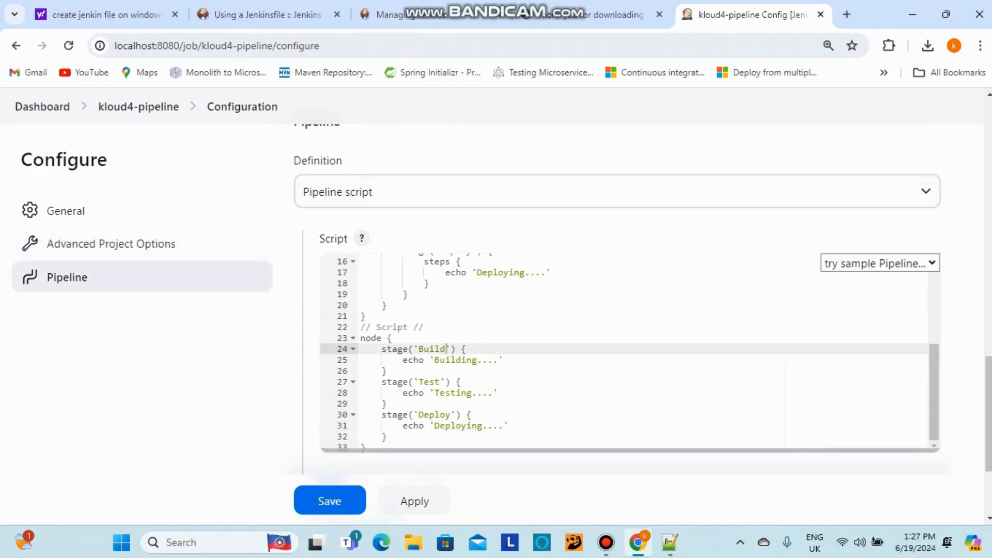
Save the kloud4-pipeline configuration and start a build of the project.
click(329, 500)
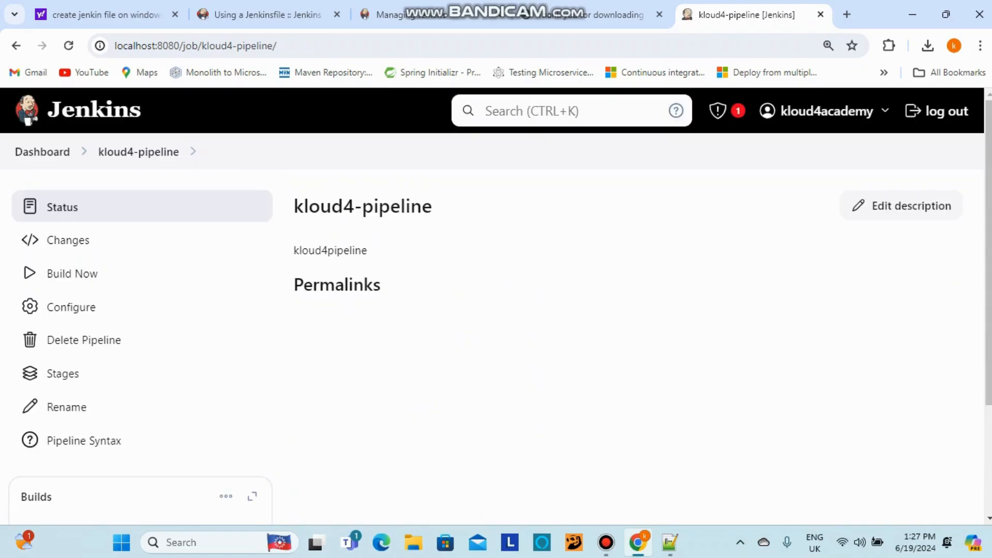
click(72, 274)
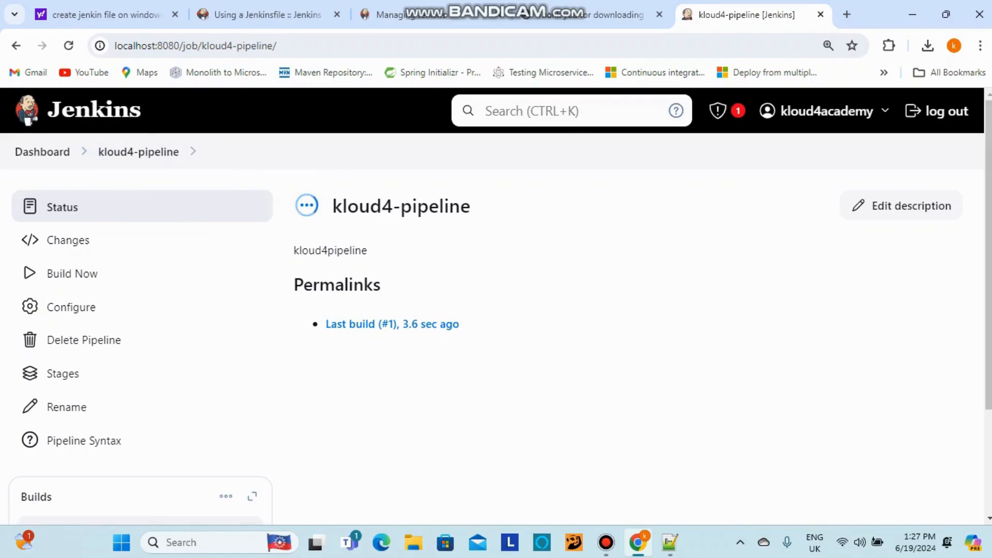
Open the last build of kloud4-pipeline and read through its console output.
click(393, 324)
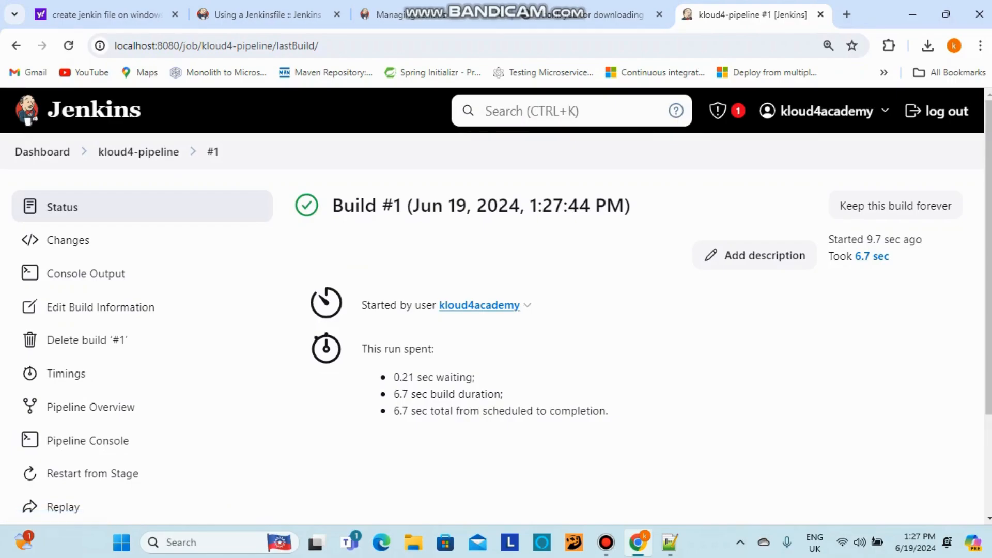
click(86, 273)
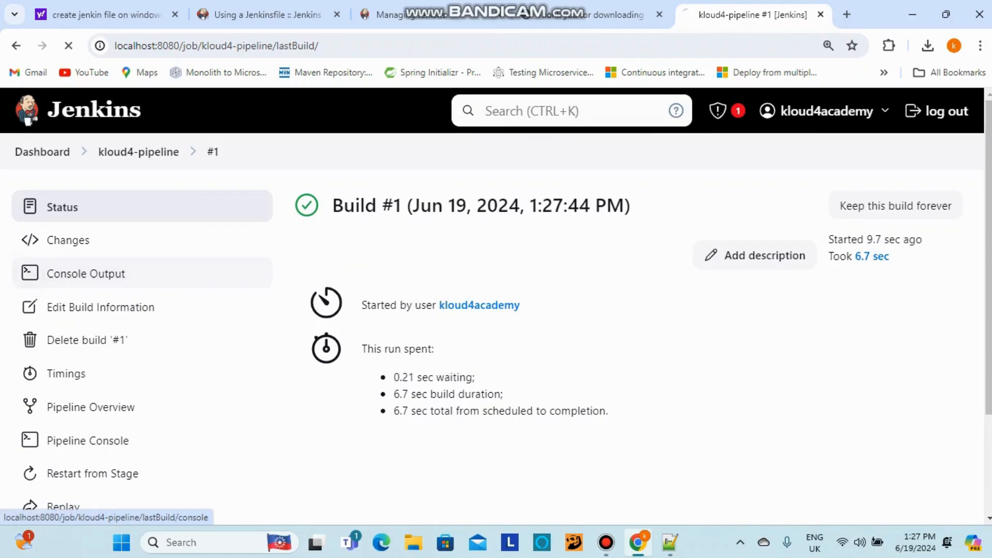
scroll(444, 310, down, 3)
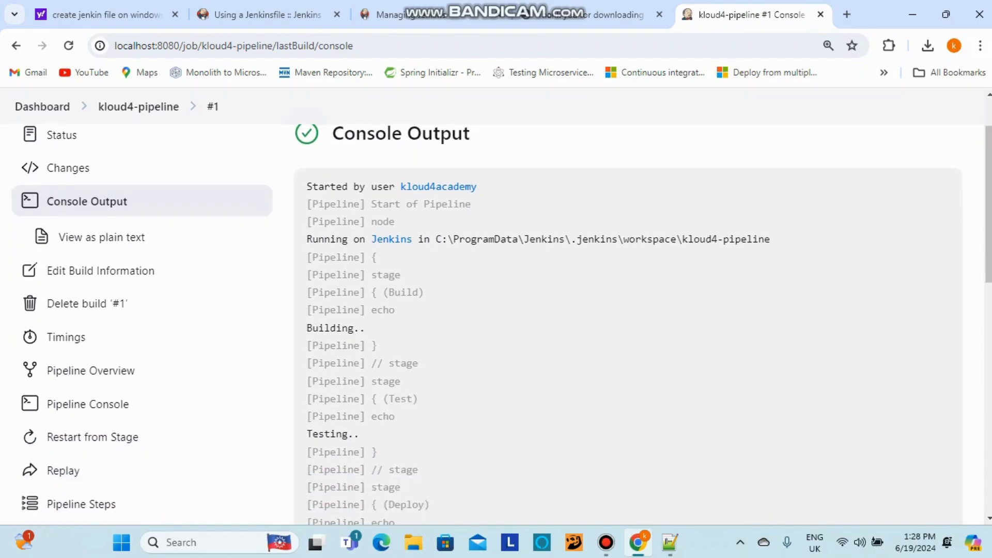
scroll(496, 310, down, 3)
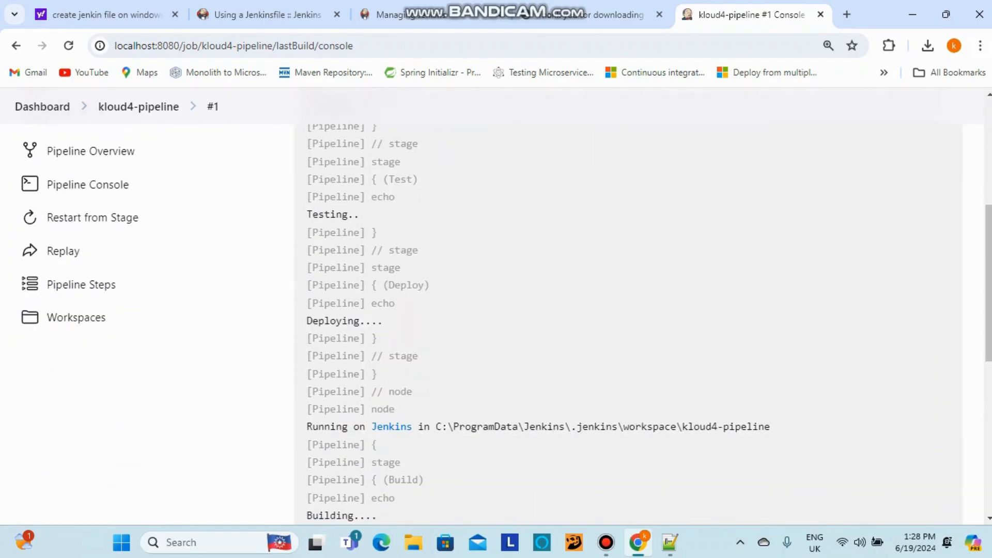
scroll(496, 310, down, 6)
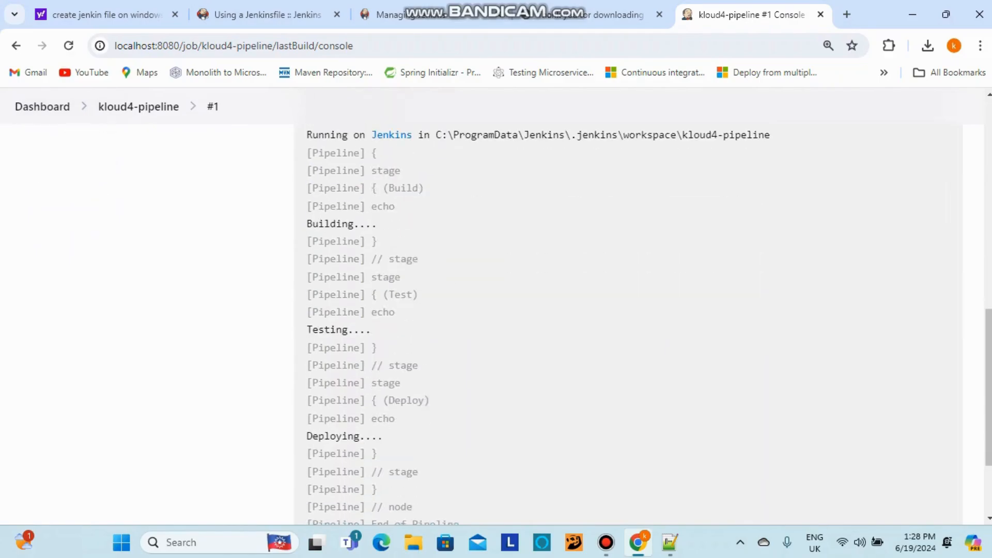
scroll(496, 310, down, 2)
scroll(496, 310, up, 15)
scroll(496, 310, down, 2)
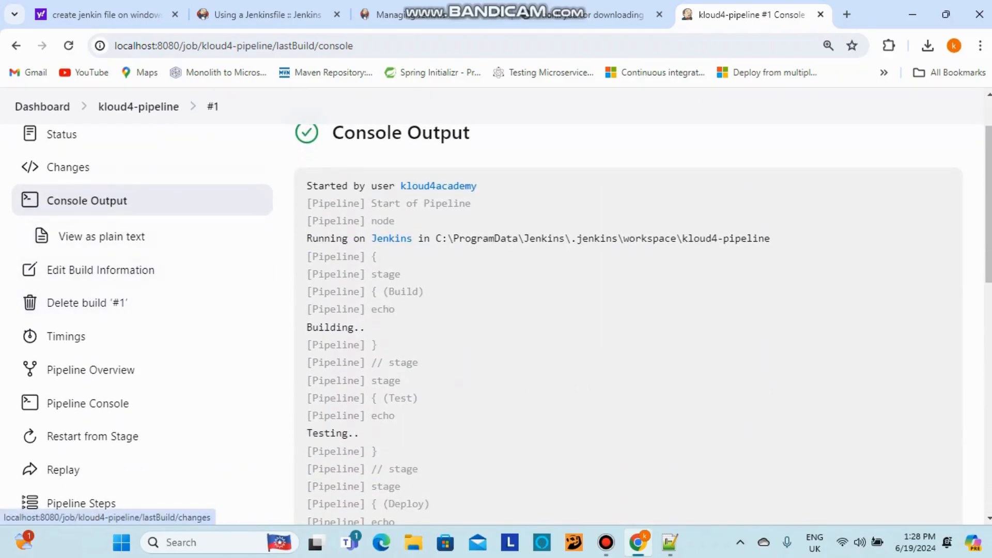
Go back to the Jenkins dashboard and check the status pages of the first listed pipeline and of kloud4-pipeline.
click(138, 106)
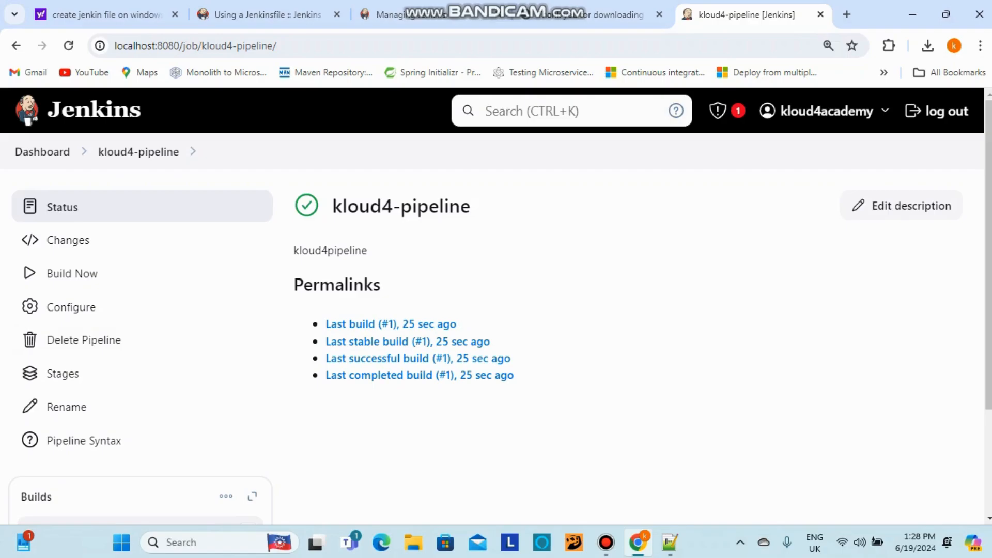
click(42, 152)
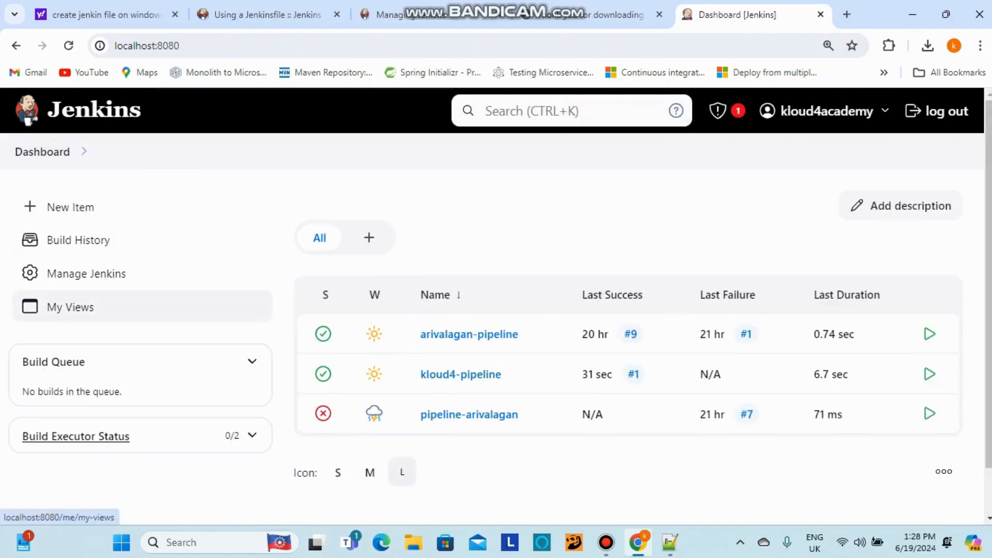
scroll(70, 289, down, 1)
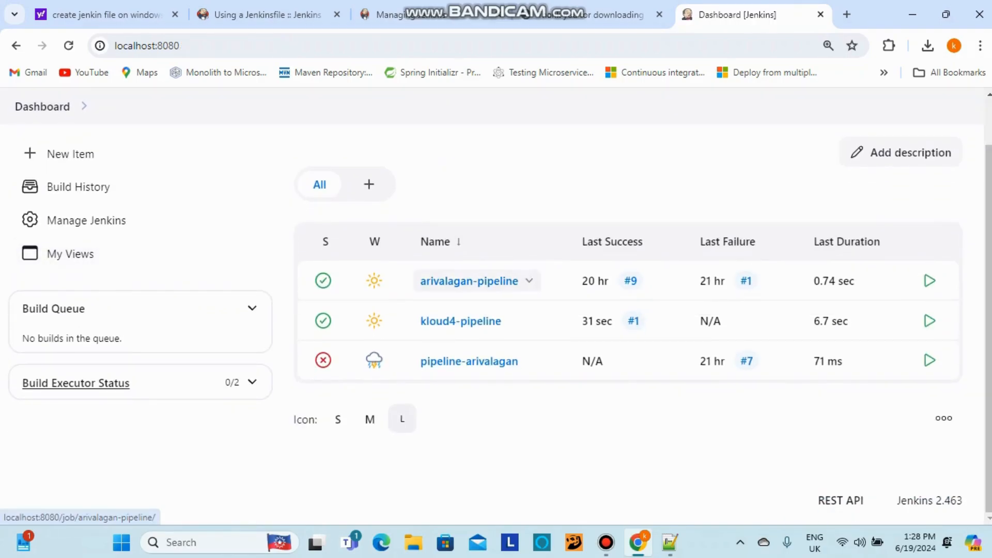
click(530, 281)
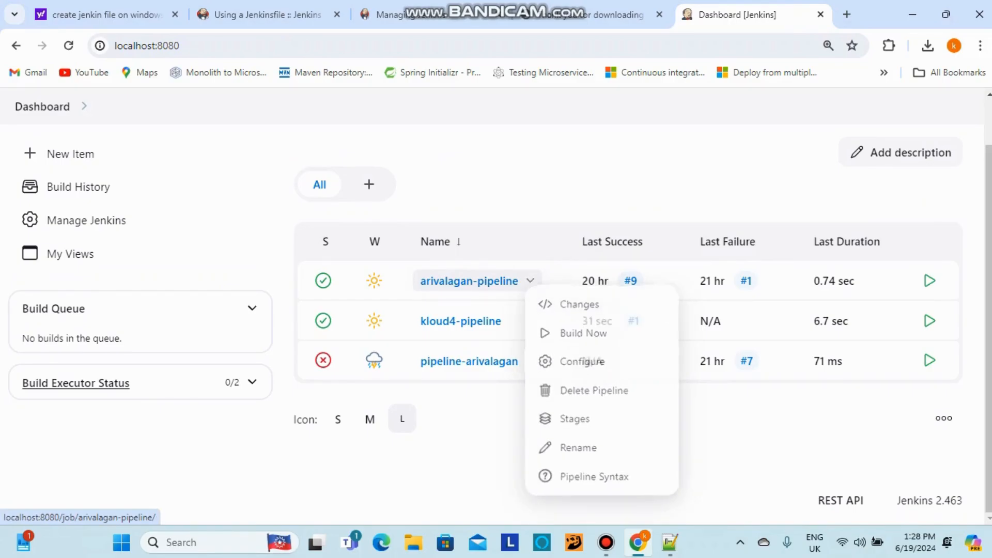
click(469, 281)
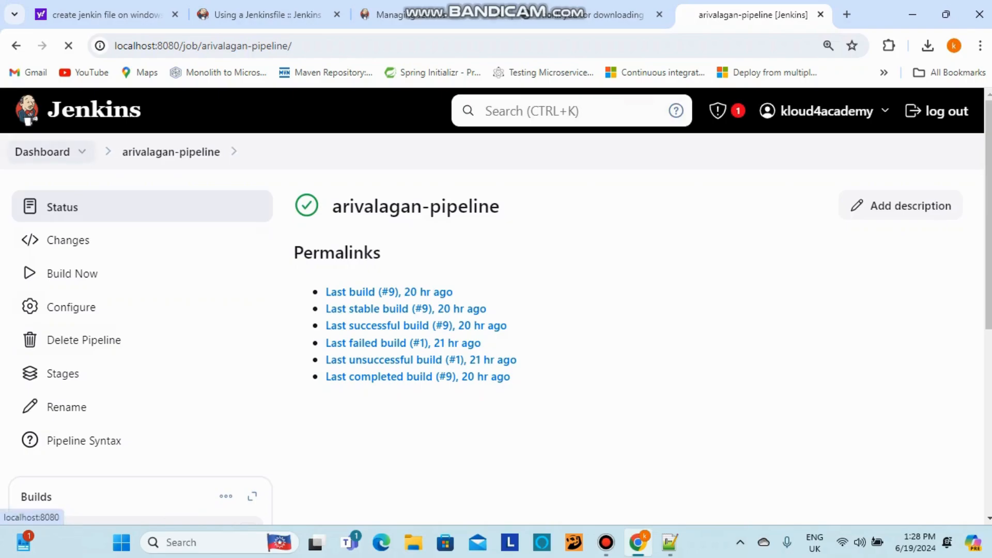
click(42, 152)
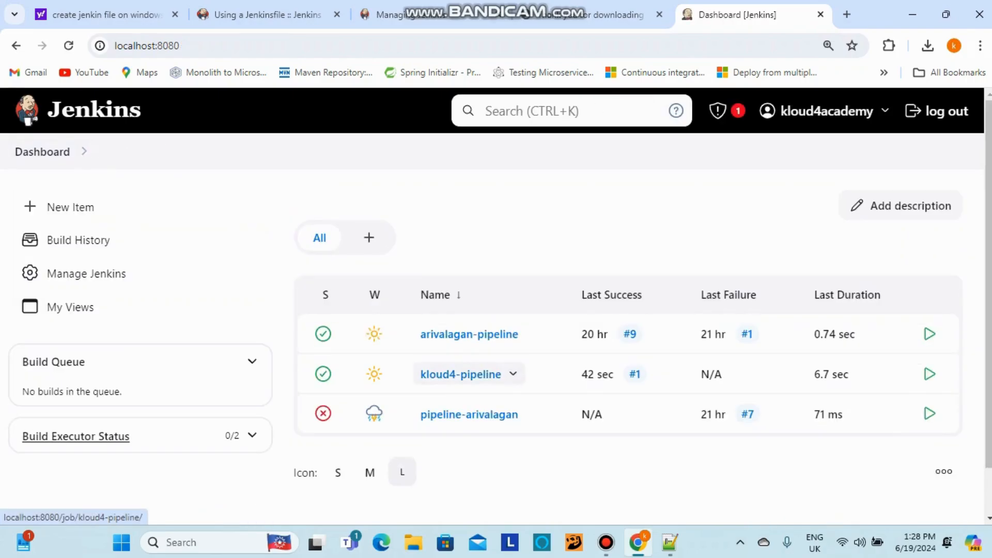
click(513, 374)
click(460, 374)
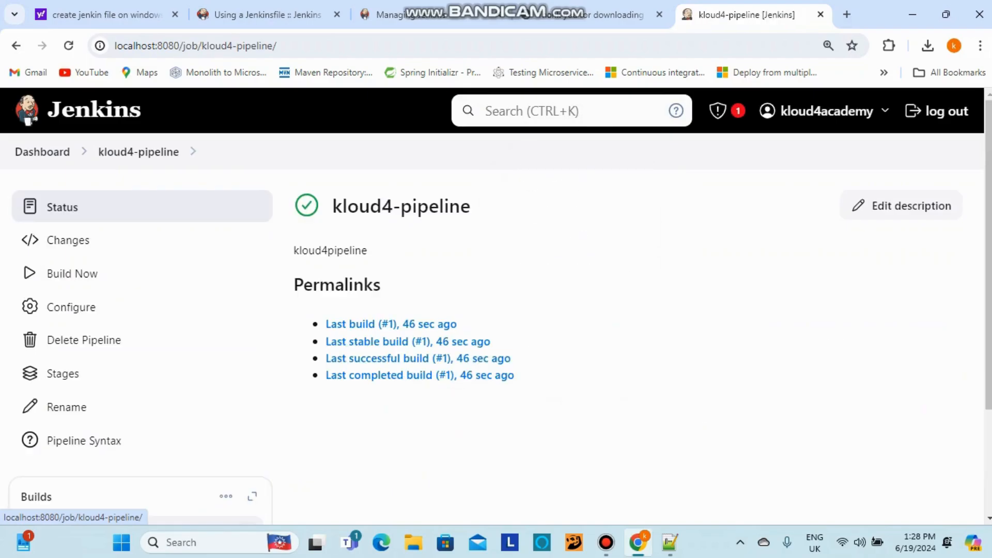
Open build #1 from the kloud4-pipeline build history and examine its status details and console output.
scroll(62, 374, down, 3)
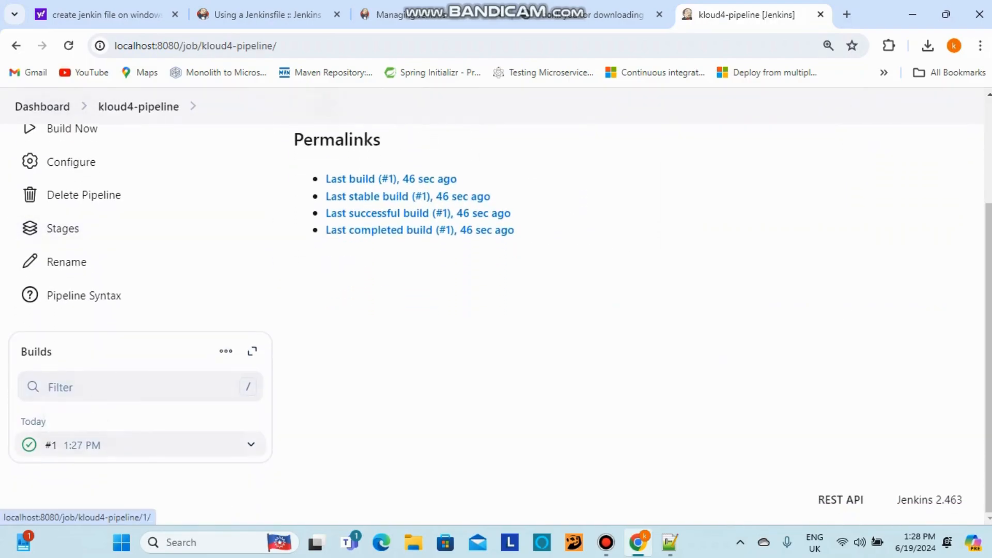
click(50, 445)
scroll(77, 367, down, 3)
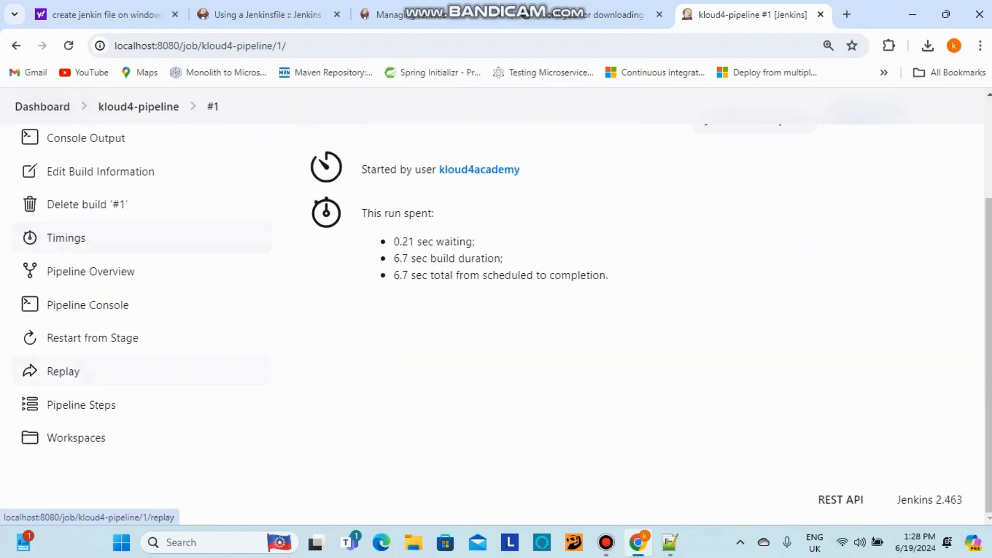
scroll(62, 372, up, 3)
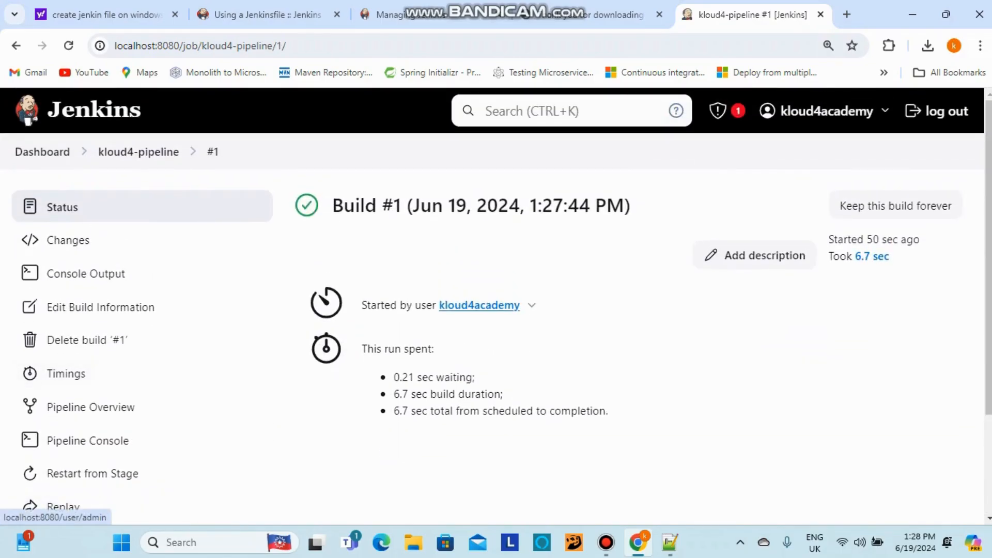
click(532, 305)
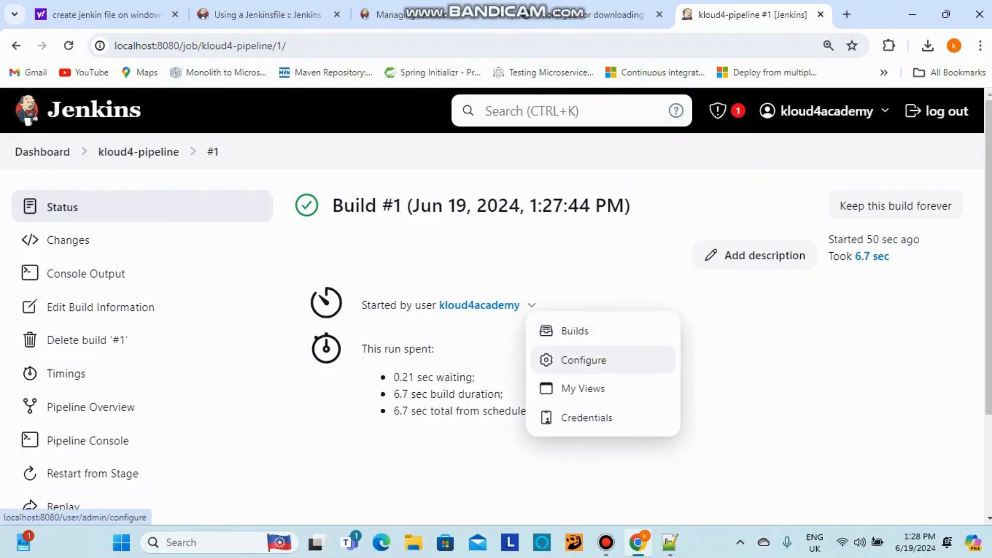
click(86, 274)
scroll(86, 274, down, 2)
scroll(86, 240, down, 3)
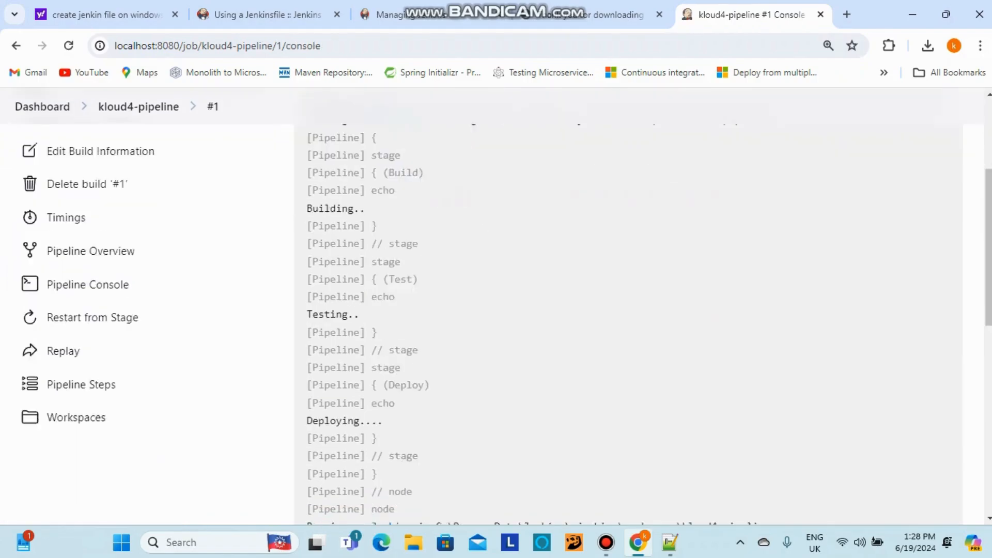
Return to the kloud4-pipeline project from build #1 and open its configuration at the Pipeline script.
scroll(86, 240, up, 6)
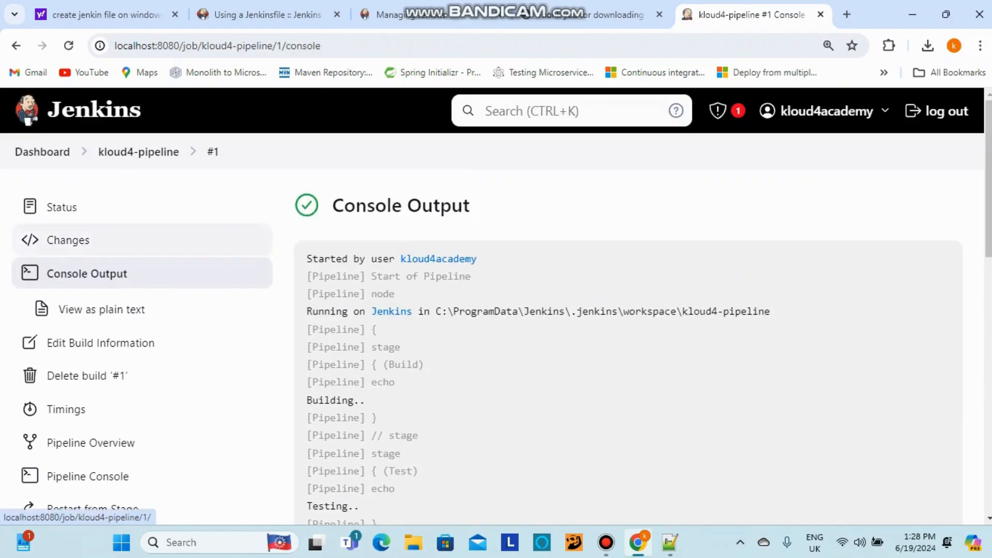
click(138, 151)
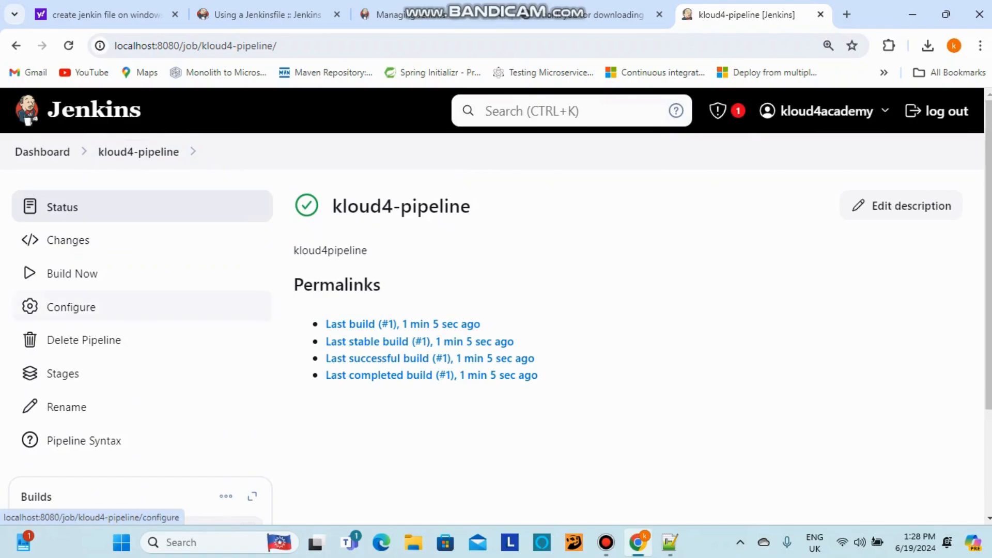
scroll(145, 307, down, 3)
scroll(145, 307, up, 3)
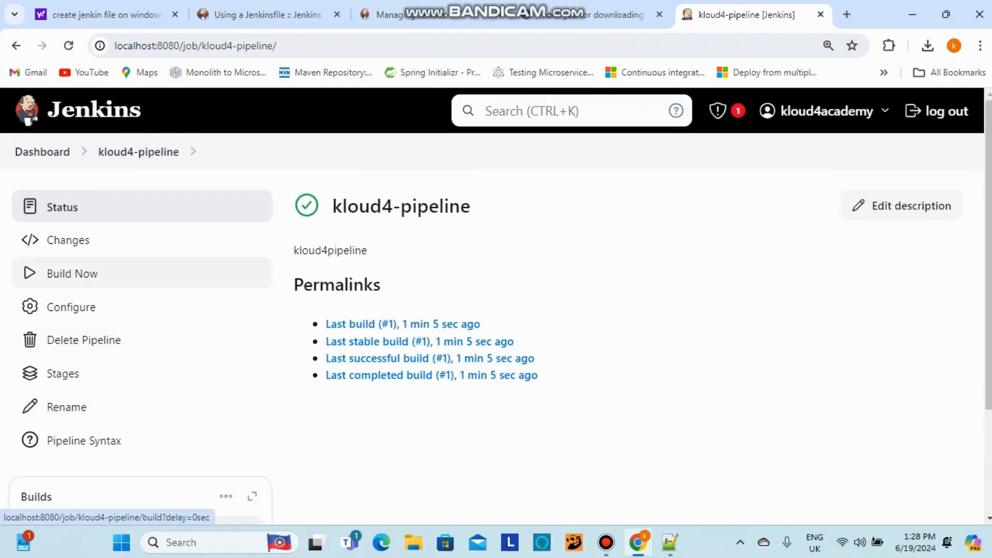
click(71, 307)
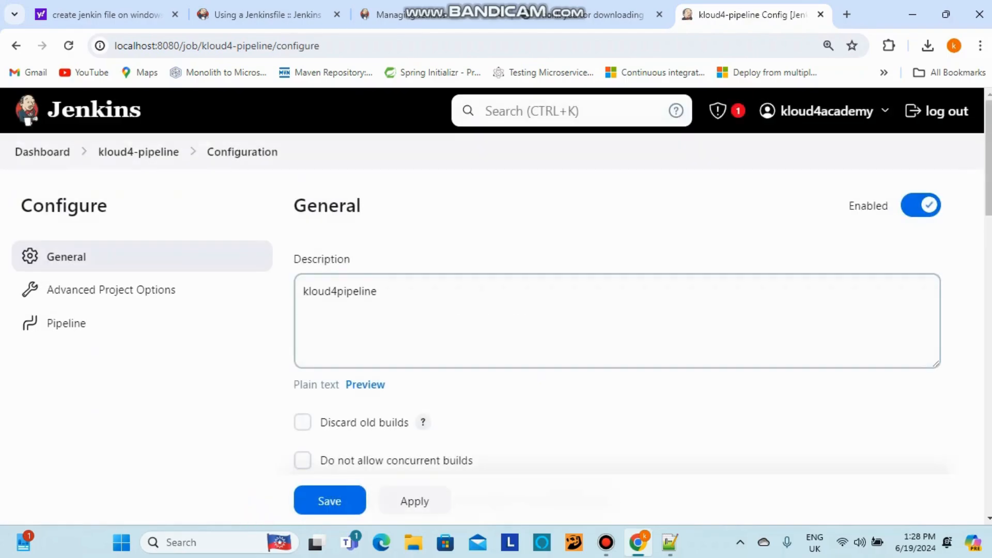
scroll(641, 320, down, 12)
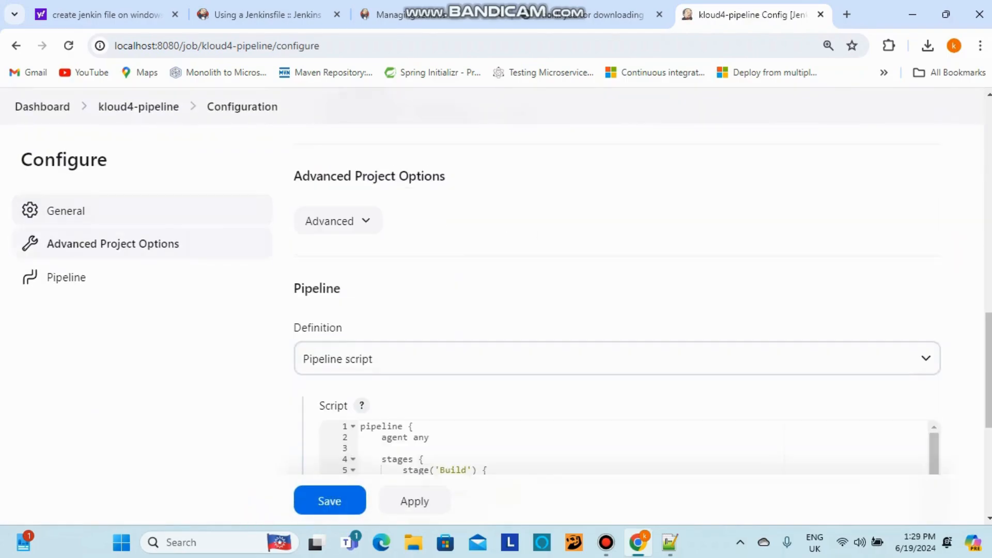
scroll(615, 320, down, 4)
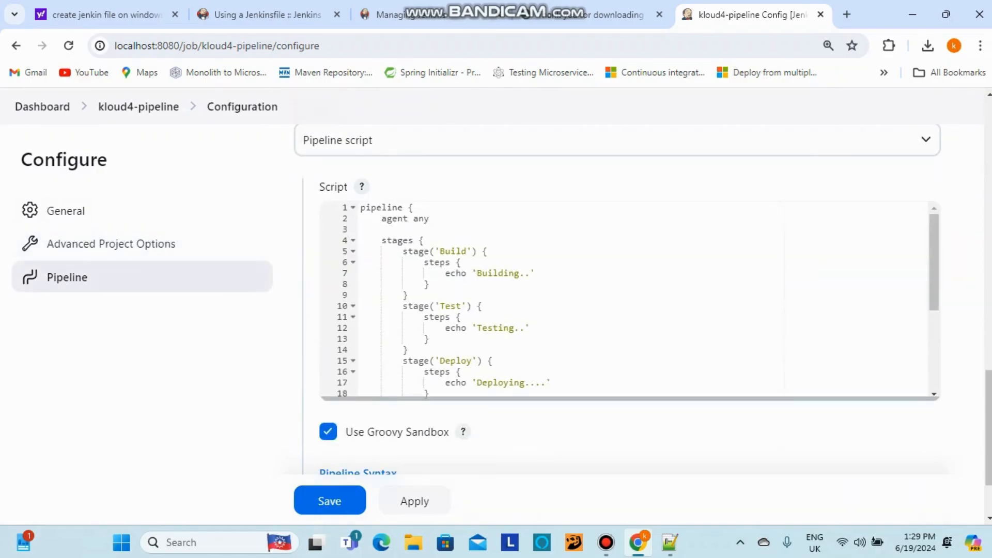
Examine the Build, Test and Deploy stages and their echo steps in the declarative part of the pipeline script.
click(452, 252)
click(478, 273)
scroll(478, 274, down, 1)
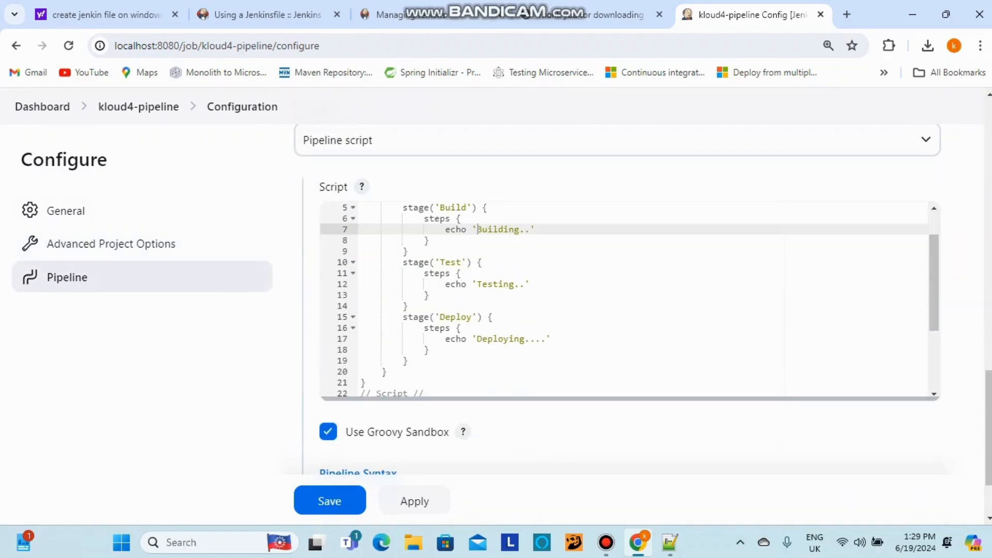
drag(456, 273, 430, 295)
double_click(456, 317)
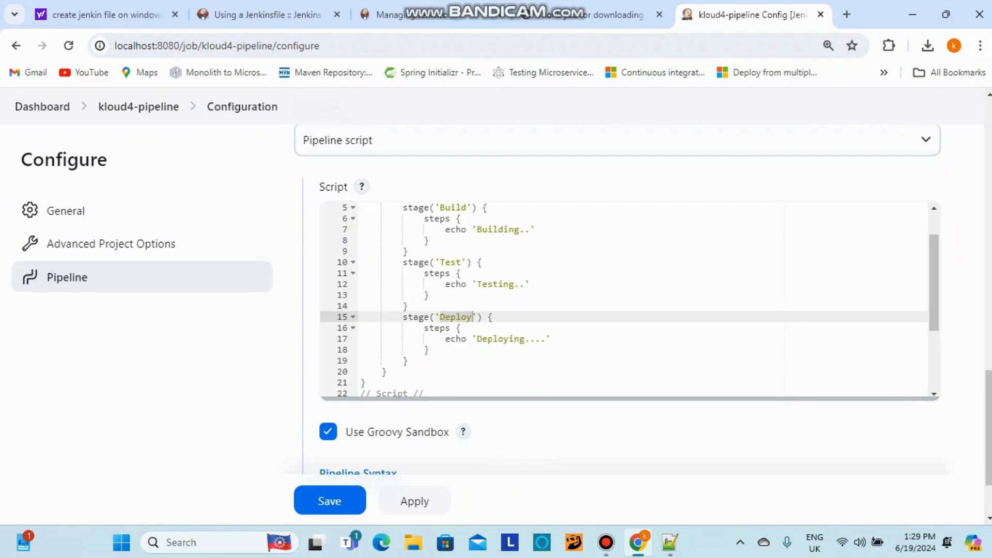
double_click(457, 328)
double_click(500, 339)
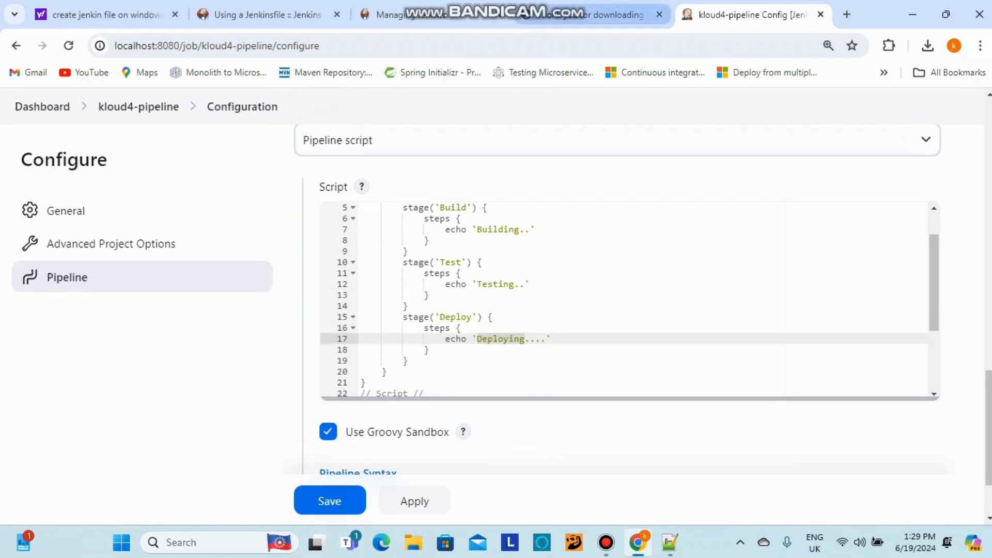
scroll(620, 299, up, 1)
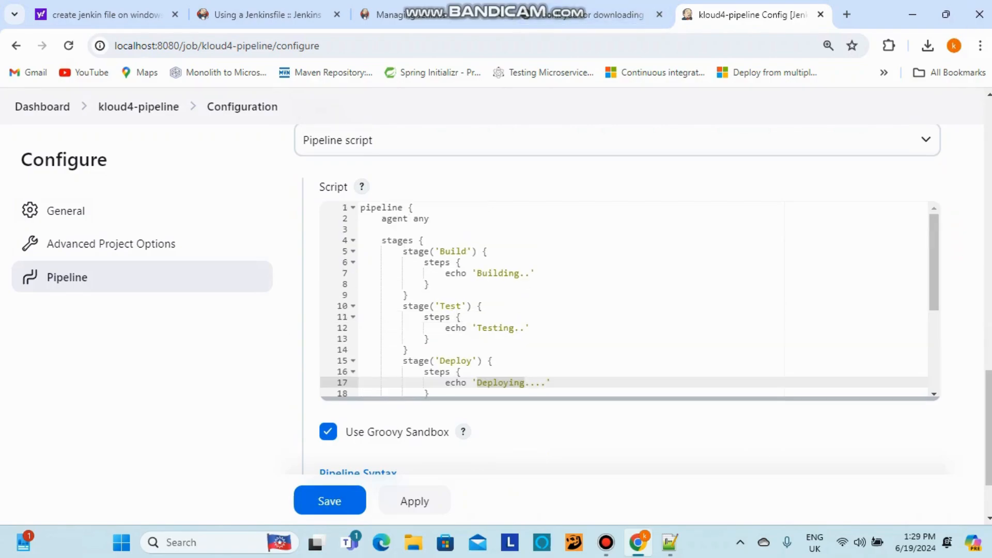
scroll(620, 310, up, 1)
scroll(620, 373, down, 2)
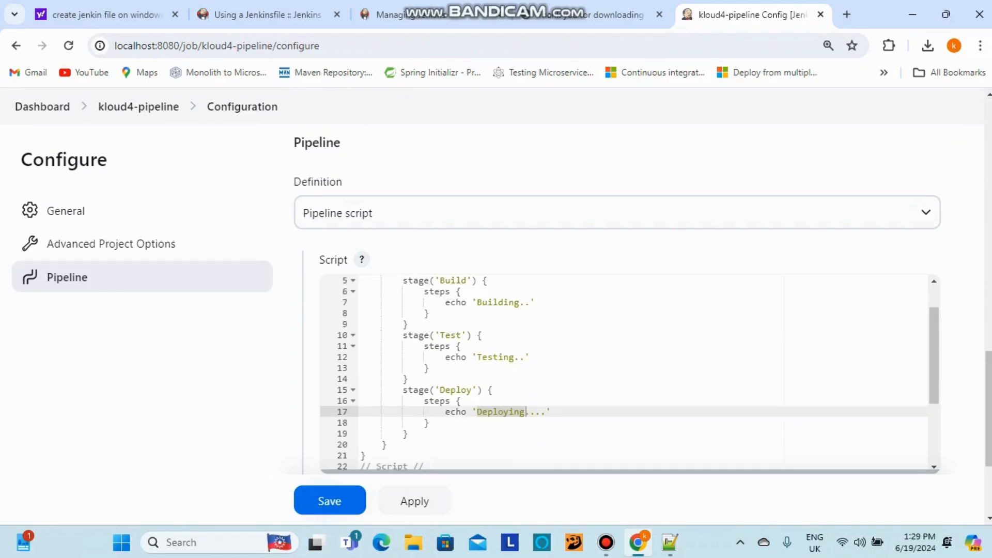
Review the scripted node block at the end of the pipeline script and look back over the project's general settings.
scroll(620, 372, down, 2)
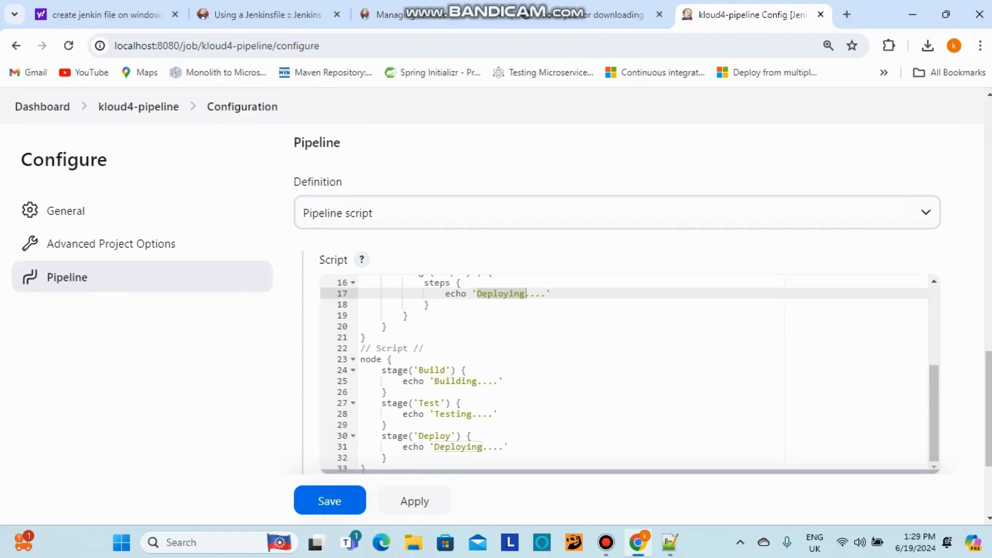
scroll(620, 372, down, 1)
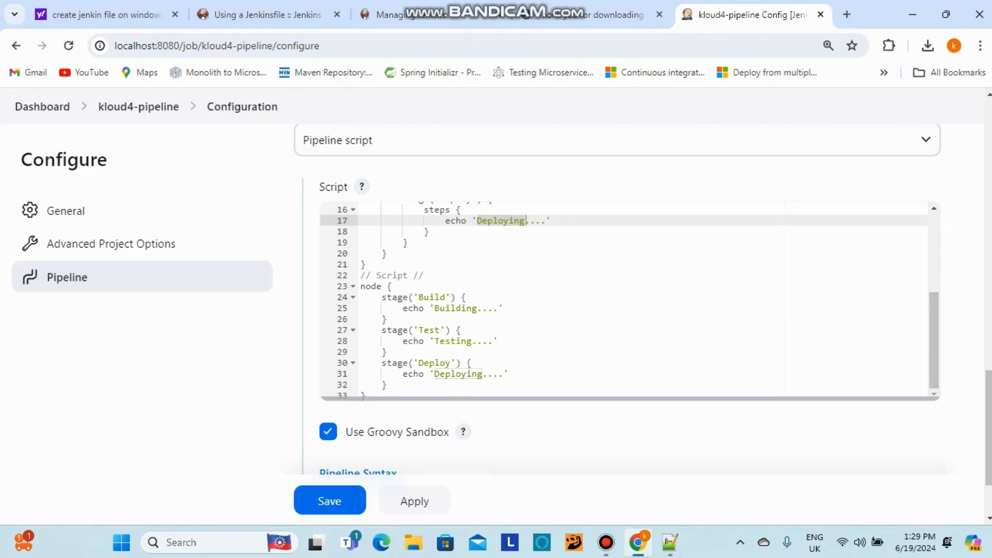
scroll(620, 300, up, 1)
scroll(620, 299, up, 3)
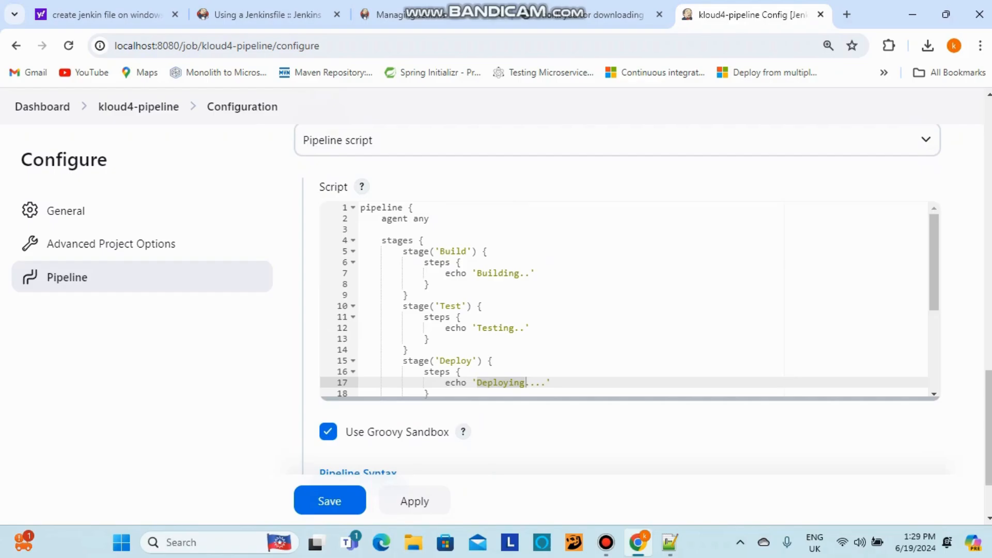
scroll(620, 300, up, 2)
scroll(621, 300, down, 3)
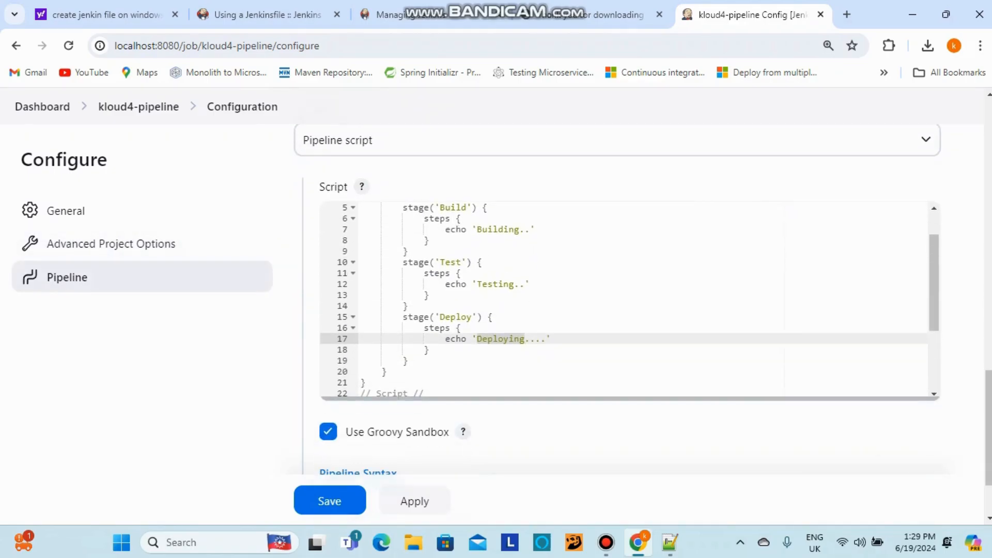
scroll(568, 305, up, 11)
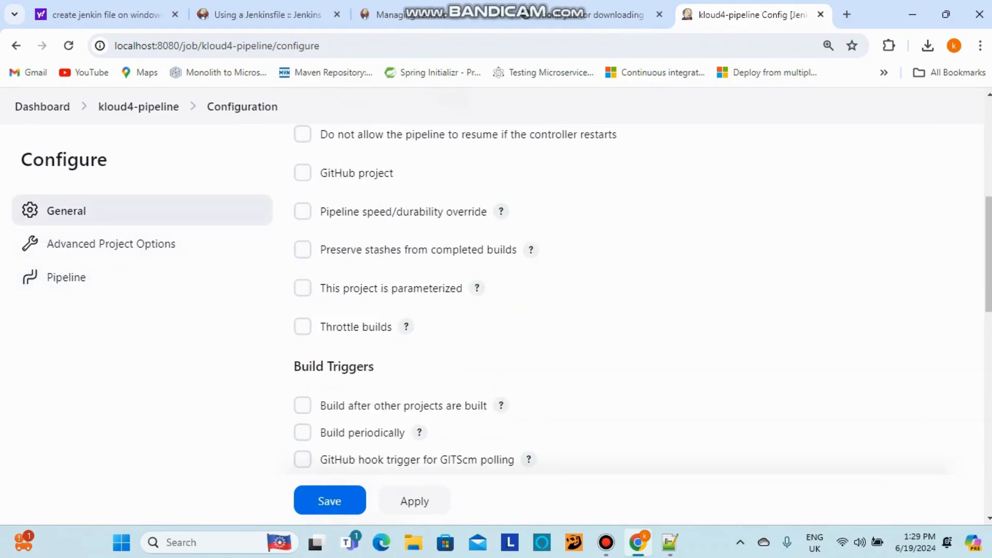
scroll(569, 295, up, 6)
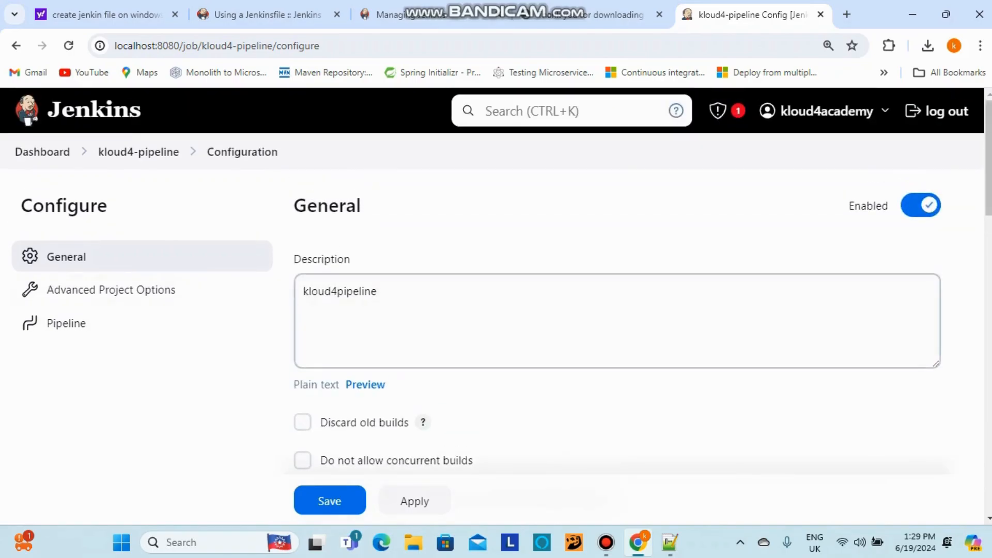
Start another build of kloud4-pipeline and check the status page of its last build.
click(138, 152)
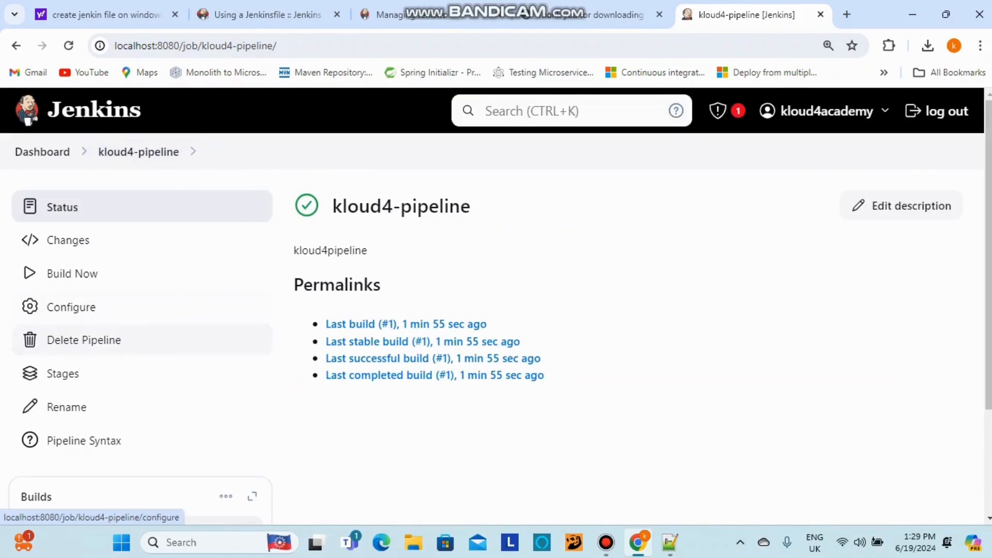
click(72, 274)
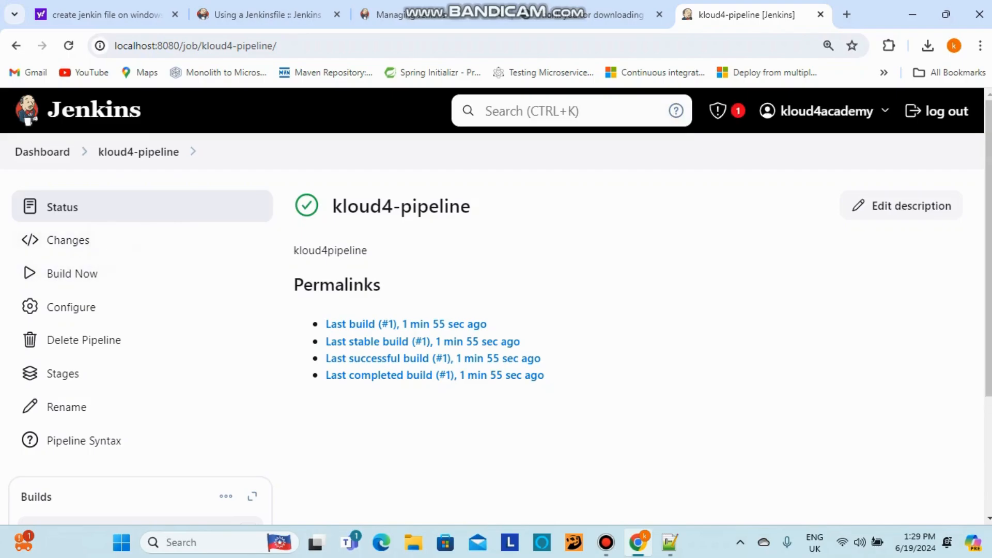
click(405, 324)
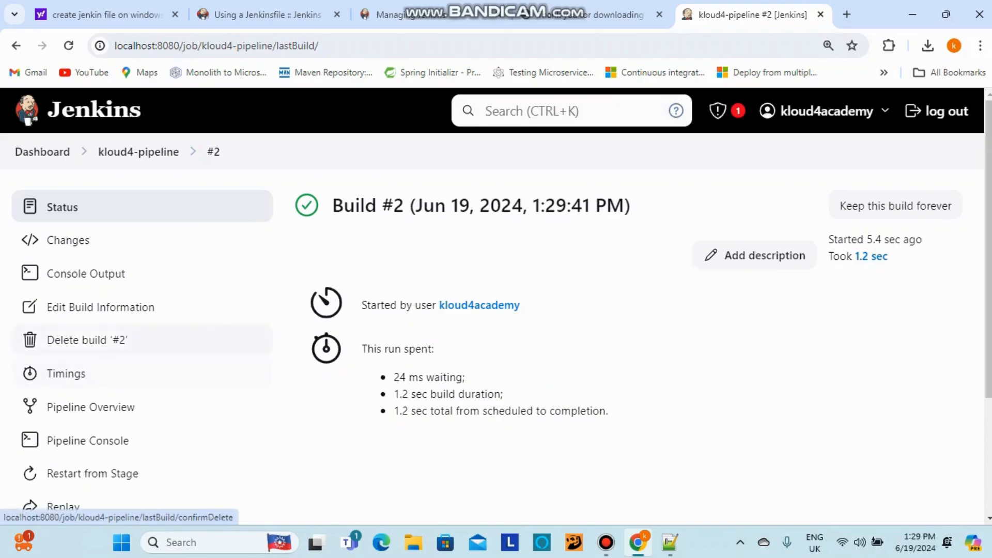
scroll(145, 336, down, 3)
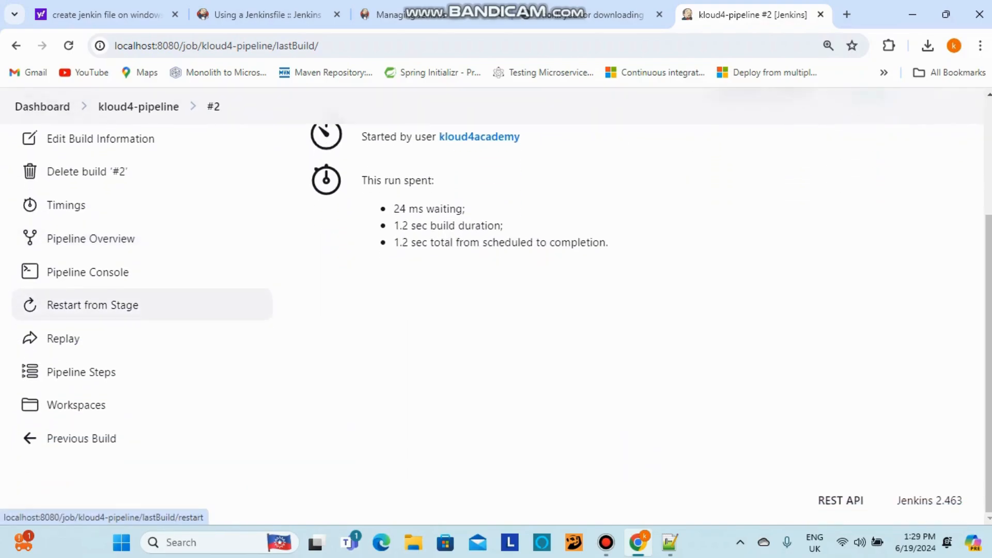
scroll(142, 310, up, 3)
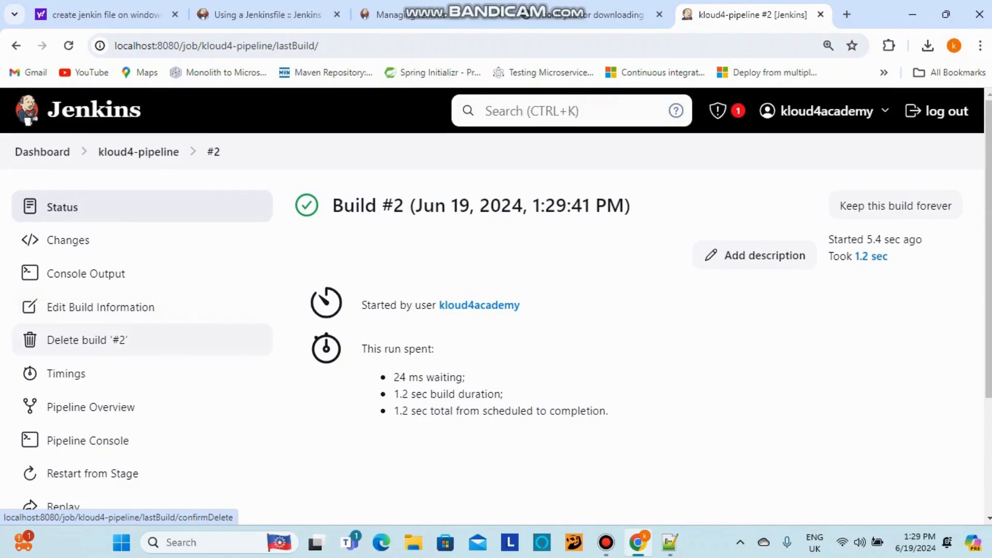
Open the configuration of the user who started build #2 and look through its settings.
click(532, 304)
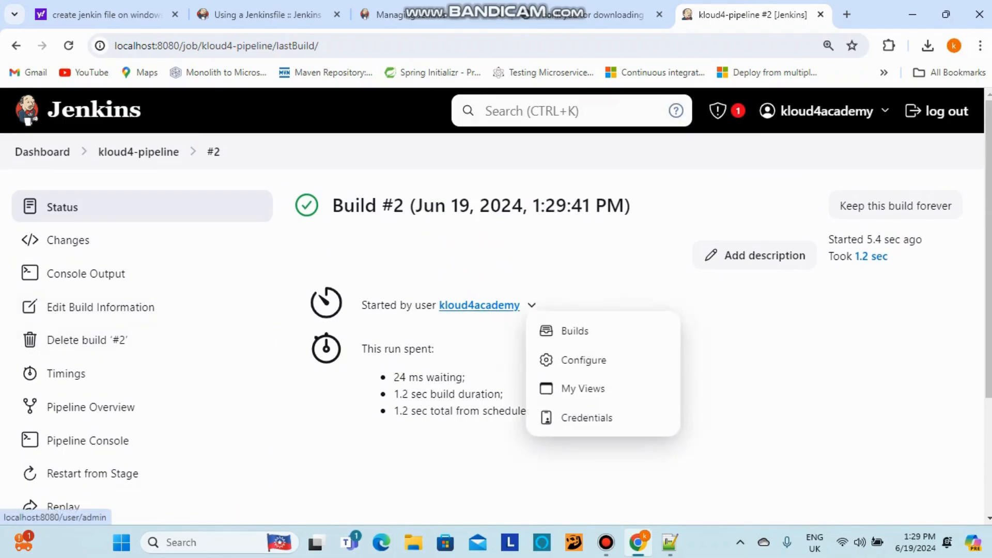
click(568, 358)
scroll(615, 310, down, 15)
scroll(615, 310, down, 10)
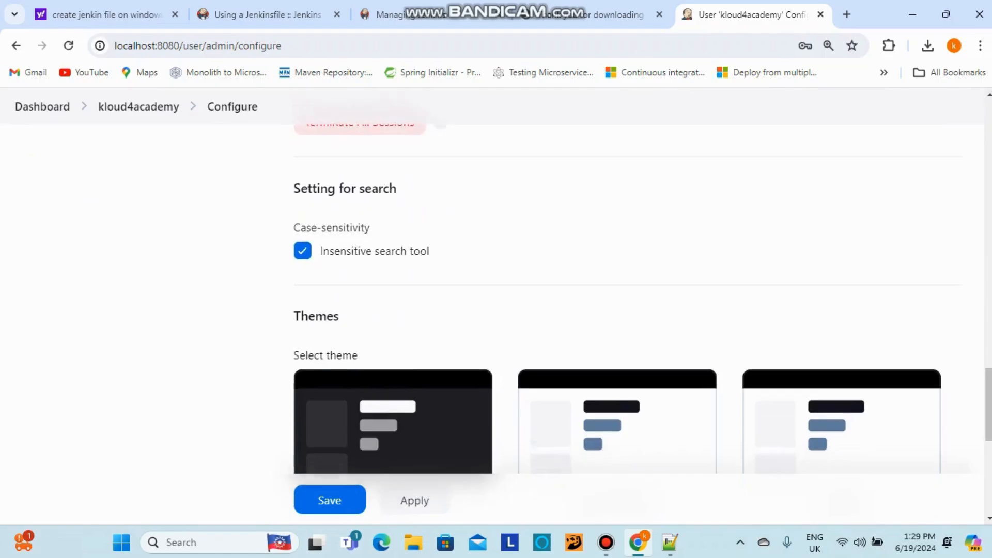
scroll(615, 310, up, 15)
scroll(496, 305, up, 10)
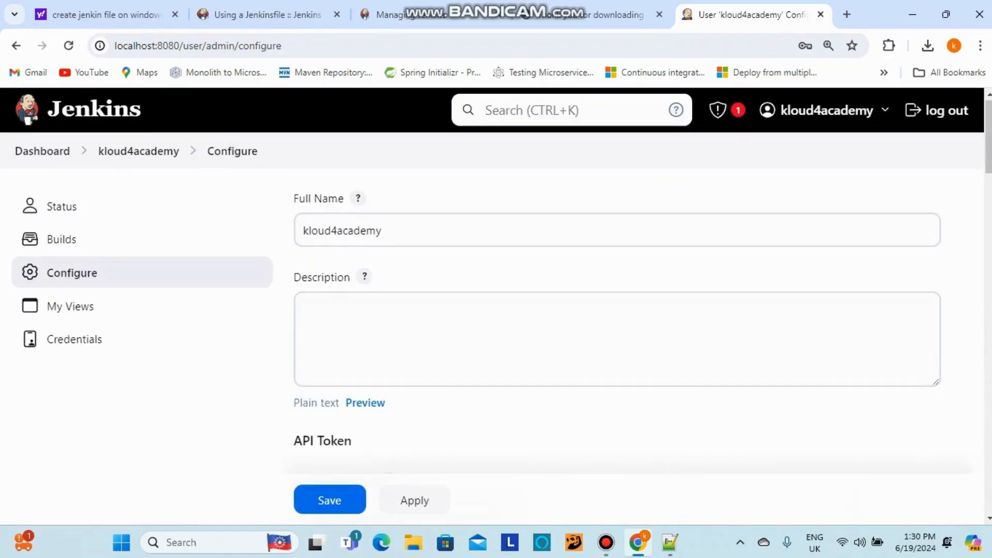
Reopen the user's configuration from the user's status page and review the search, theme, time zone and experiments settings.
click(139, 152)
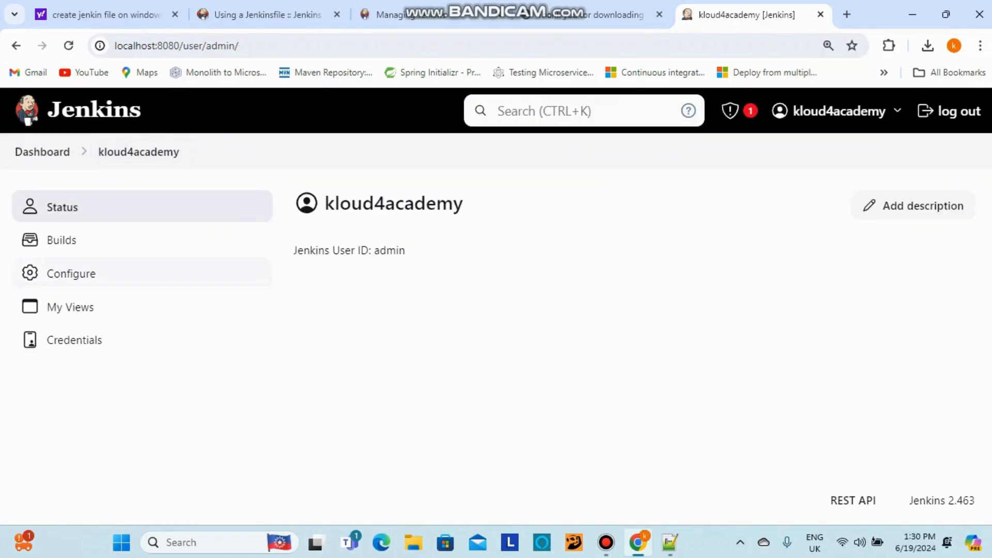
click(71, 273)
scroll(71, 274, down, 10)
scroll(617, 310, down, 12)
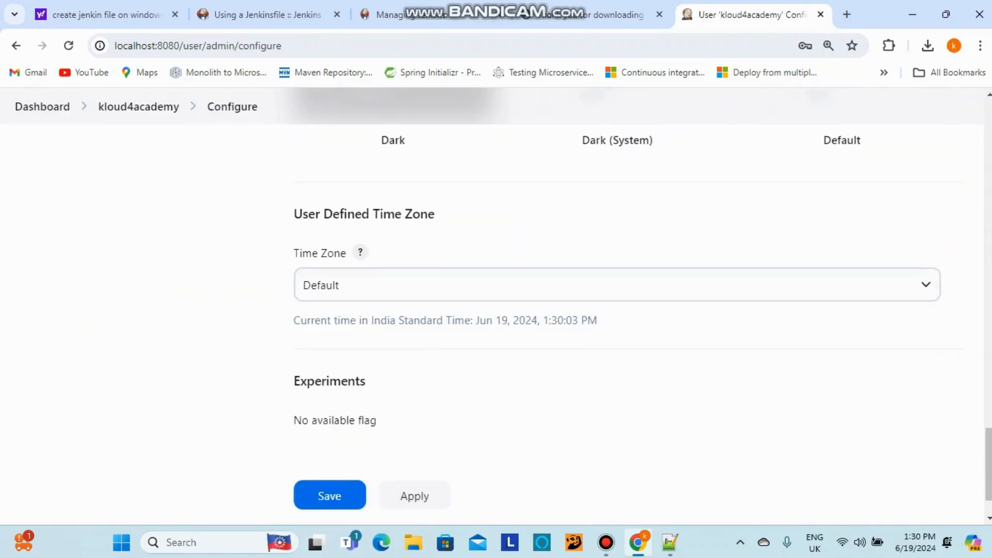
scroll(617, 310, down, 2)
scroll(618, 310, up, 7)
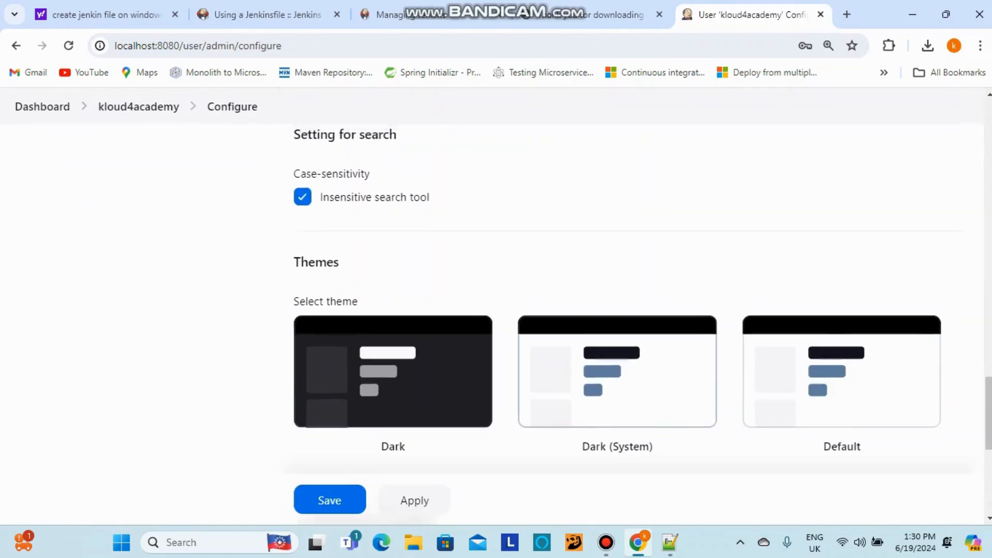
scroll(618, 310, up, 8)
scroll(617, 310, up, 8)
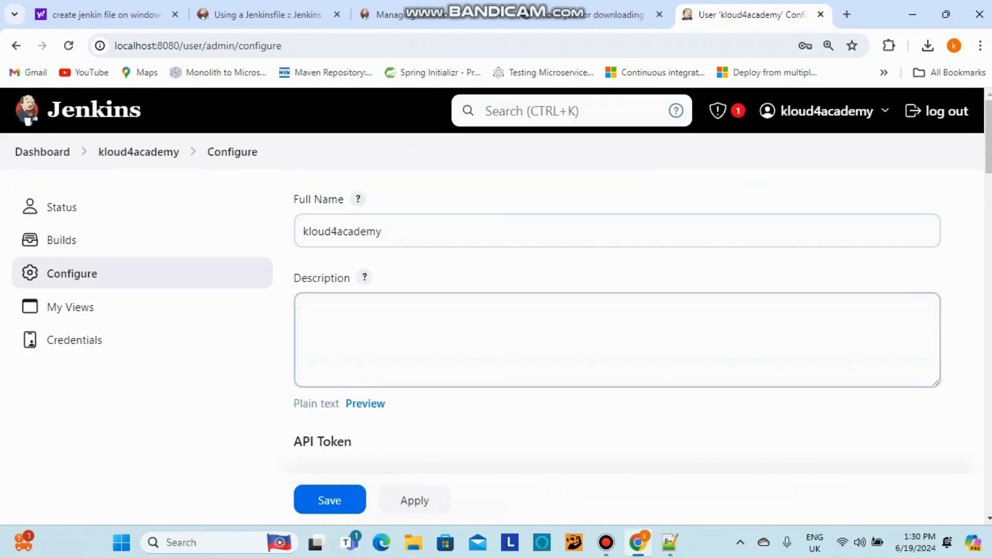
click(138, 152)
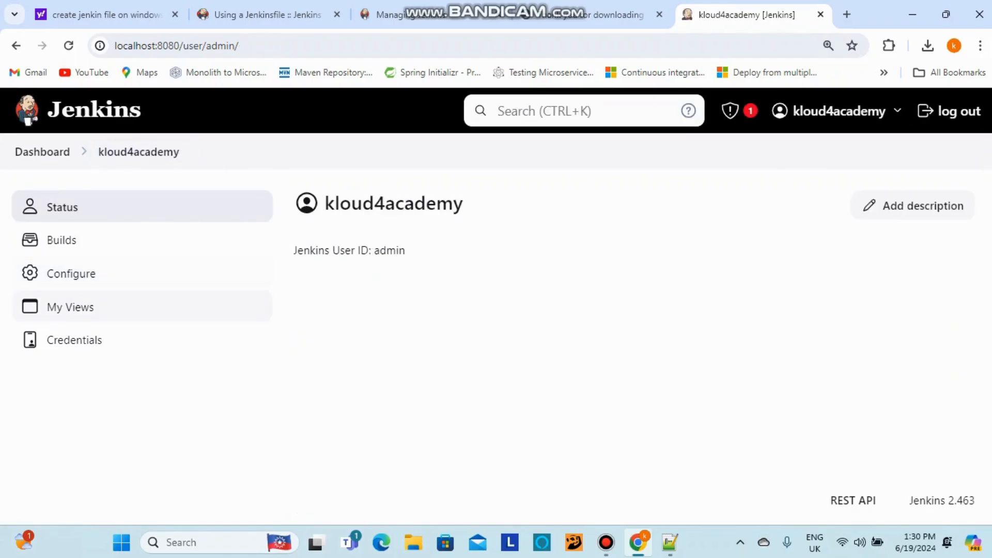
click(71, 273)
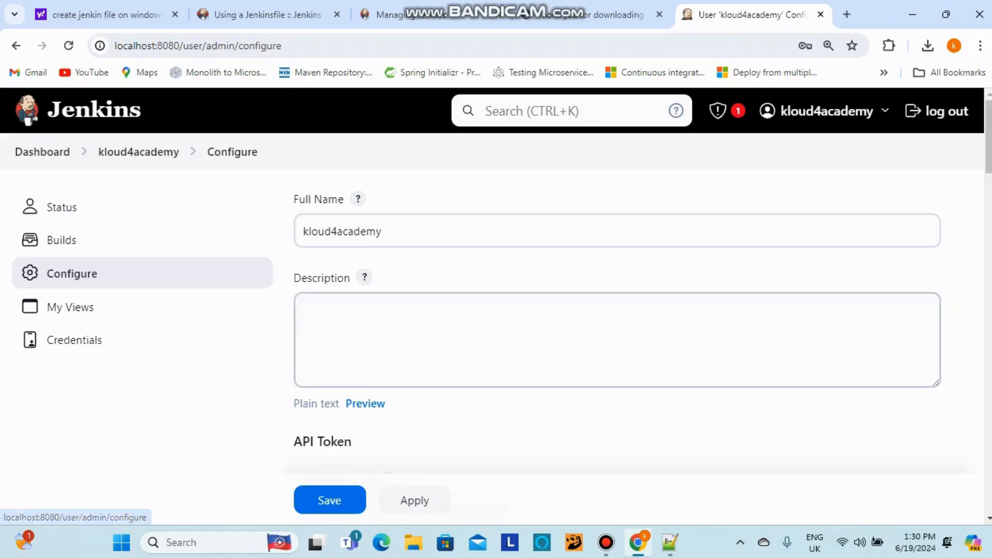
scroll(496, 310, down, 15)
scroll(496, 310, up, 20)
click(139, 152)
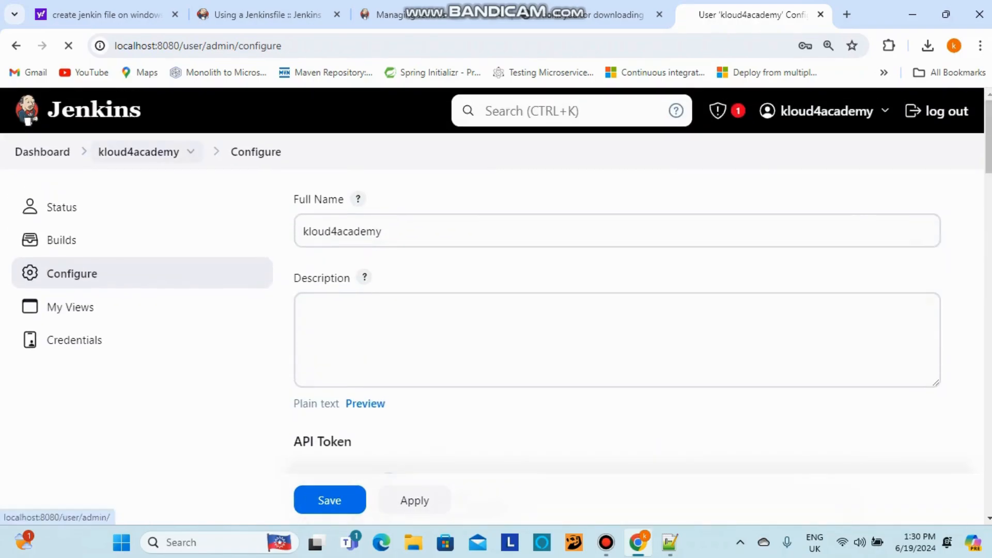
Go back to the Jenkins dashboard and open the kloud4-pipeline configuration at its pipeline script.
click(43, 151)
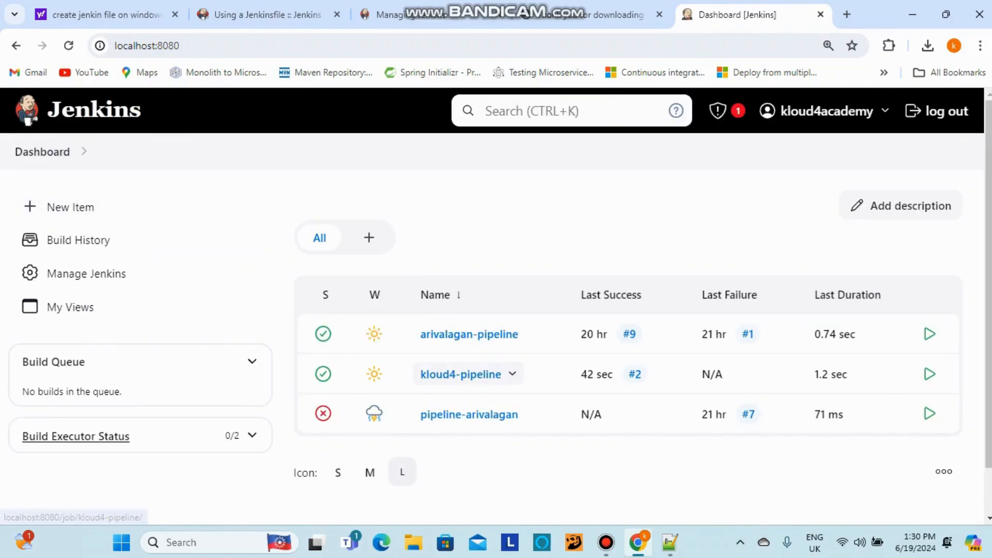
click(513, 375)
click(565, 233)
scroll(566, 310, down, 15)
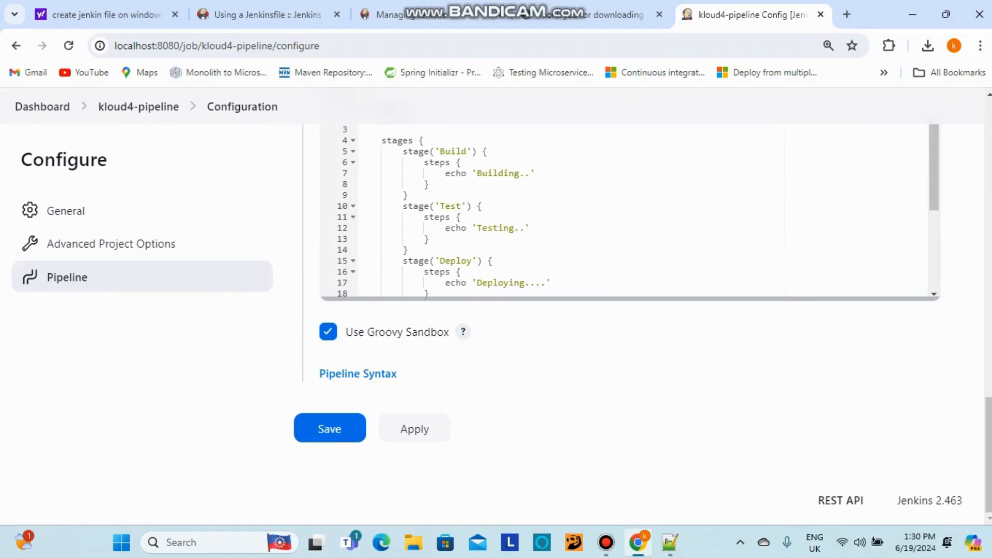
Prefix the Build stage's echo message in the declarative pipeline block with "============Kloud4academy ".
click(478, 173)
text(Kloud4)
key(BackSpace)
text(academt)
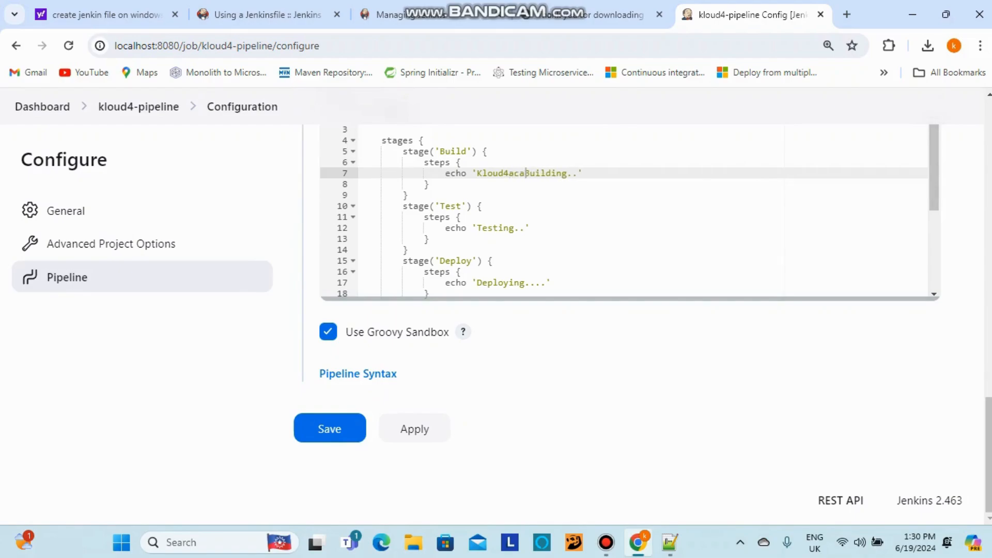
key(BackSpace)
key(BackSpace)
text(y )
text(=)
text(===========)
Copy the "============Kloud4academy " prefix into the Test and Deploy echo messages of the declarative pipeline block.
drag(609, 173, 477, 173)
key(ctrl+c)
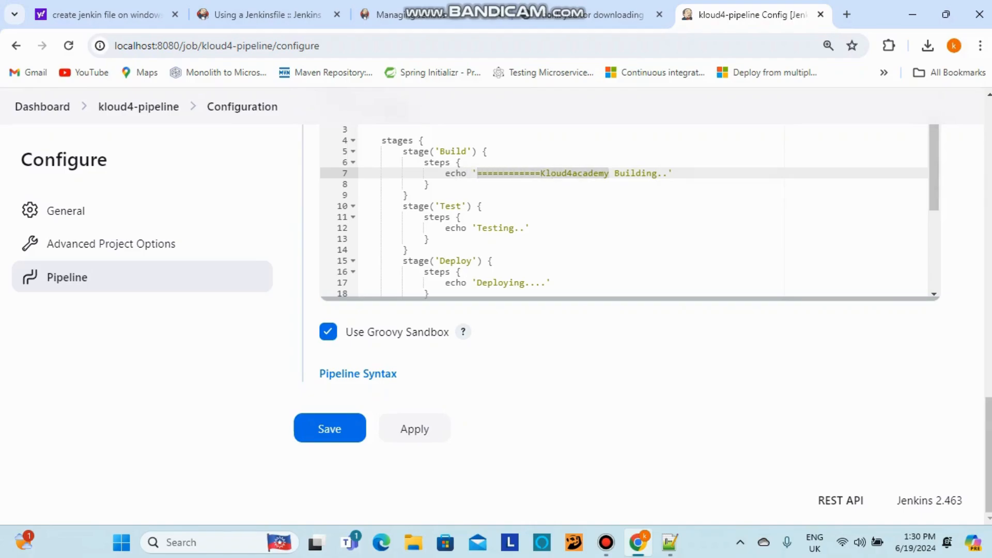
click(476, 228)
key(ctrl+v)
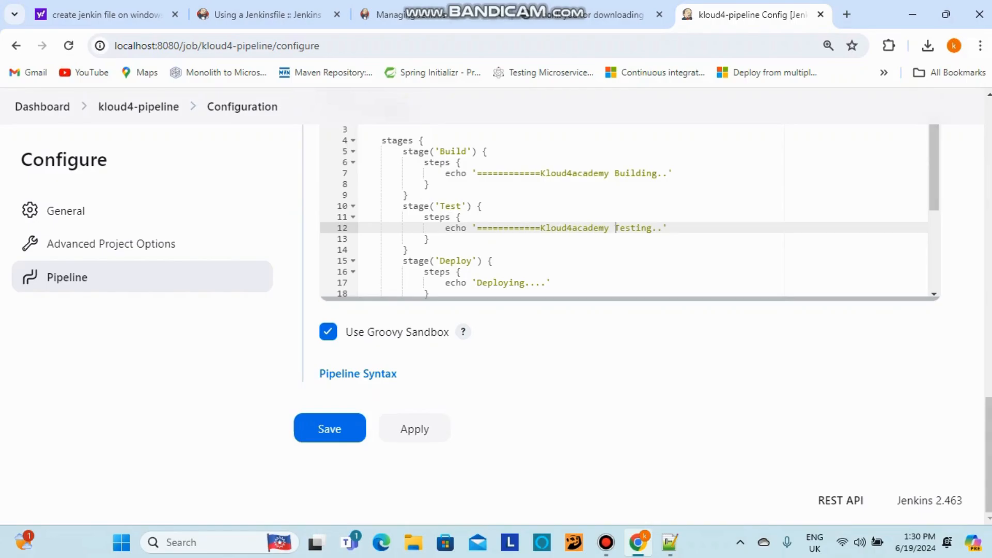
click(476, 282)
key(ctrl+v)
Add the copied "============Kloud4academy " prefix to the Build, Test and Deploy echo messages in the scripted node block.
scroll(476, 283, down, 3)
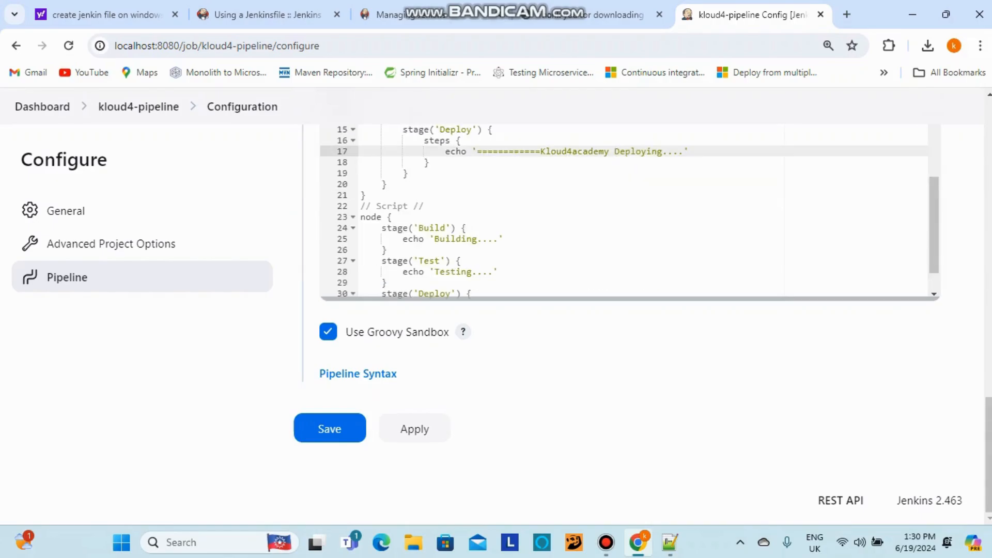
click(436, 239)
key(ctrl+v)
scroll(630, 212, down, 1)
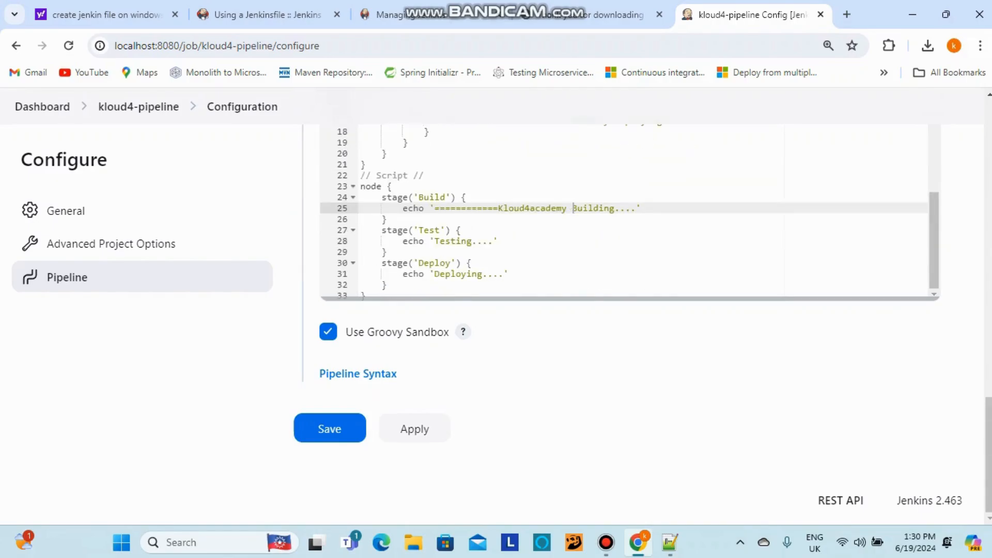
scroll(630, 212, up, 5)
scroll(629, 212, down, 4)
scroll(630, 212, up, 2)
scroll(630, 212, down, 2)
click(434, 242)
key(ctrl+v)
click(434, 275)
key(ctrl+v)
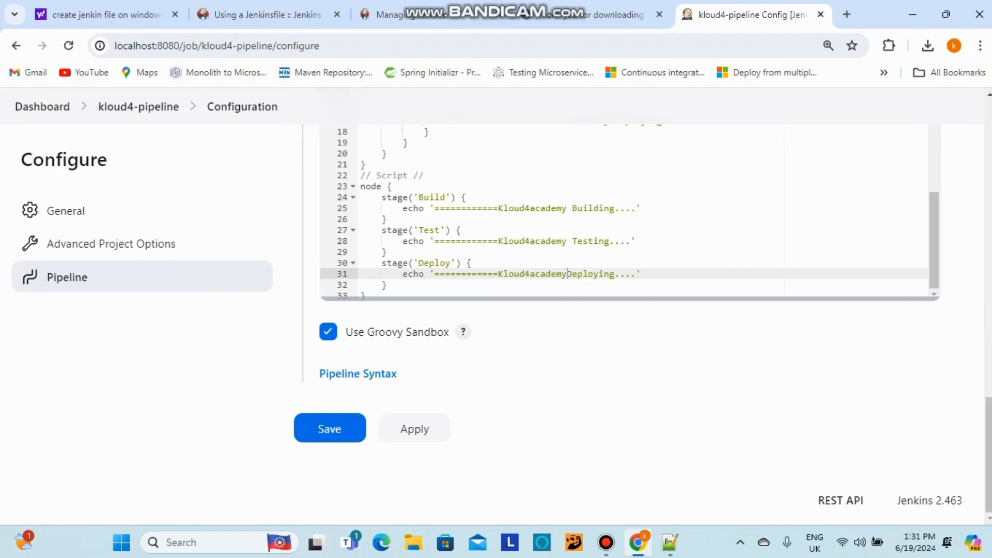
Save the pipeline configuration and start a new build of kloud4-pipeline.
click(310, 433)
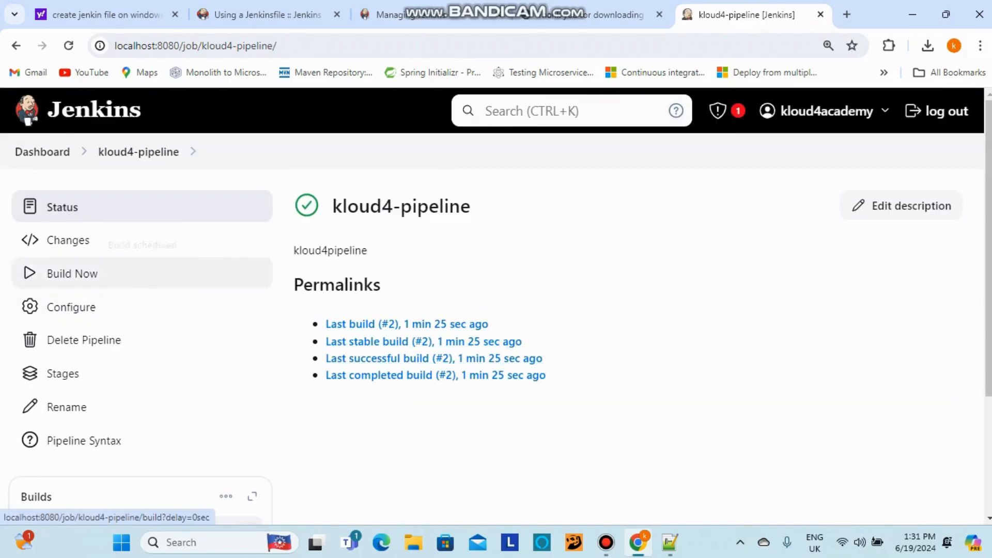
click(72, 274)
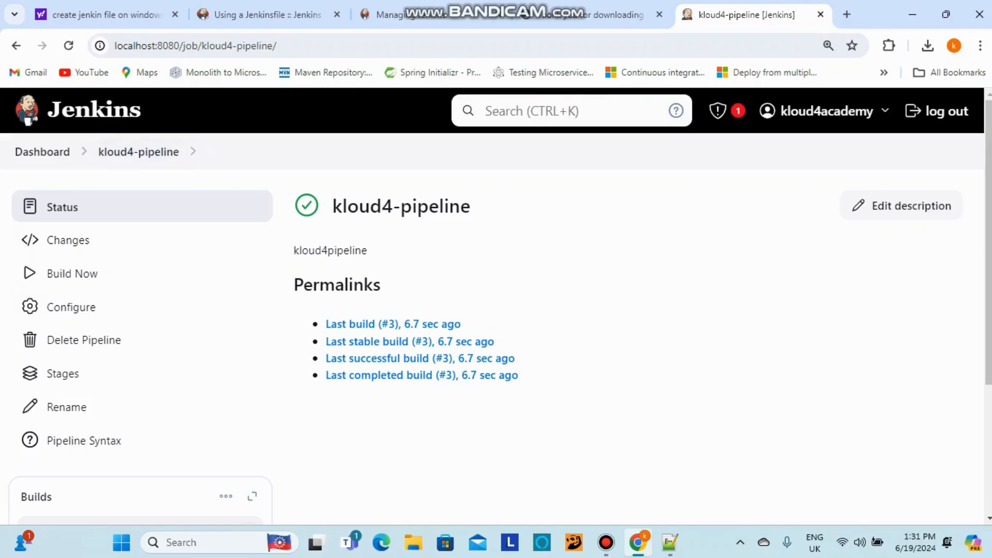
Open the last build's console output and check the first Build, Test and Deploy echo messages.
click(393, 324)
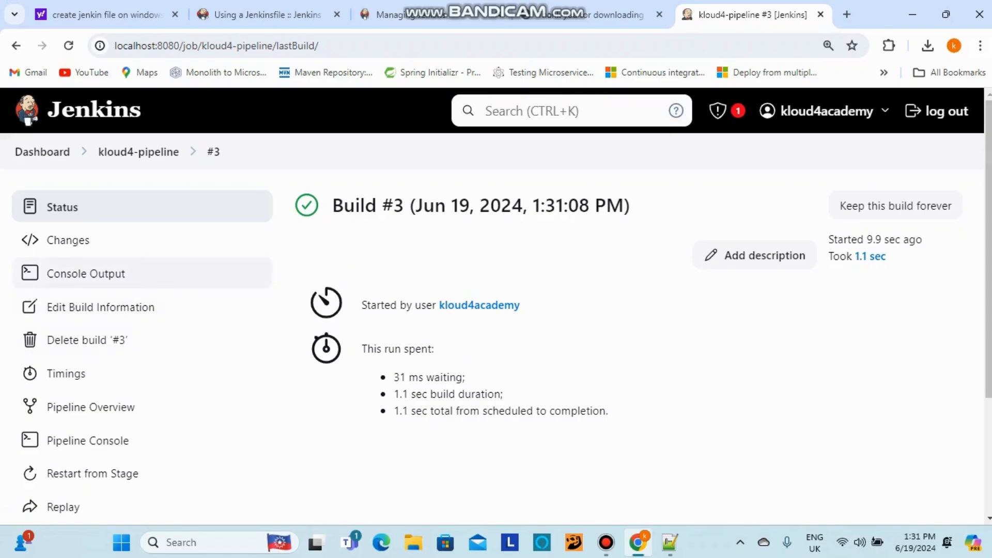
click(86, 274)
scroll(496, 310, down, 2)
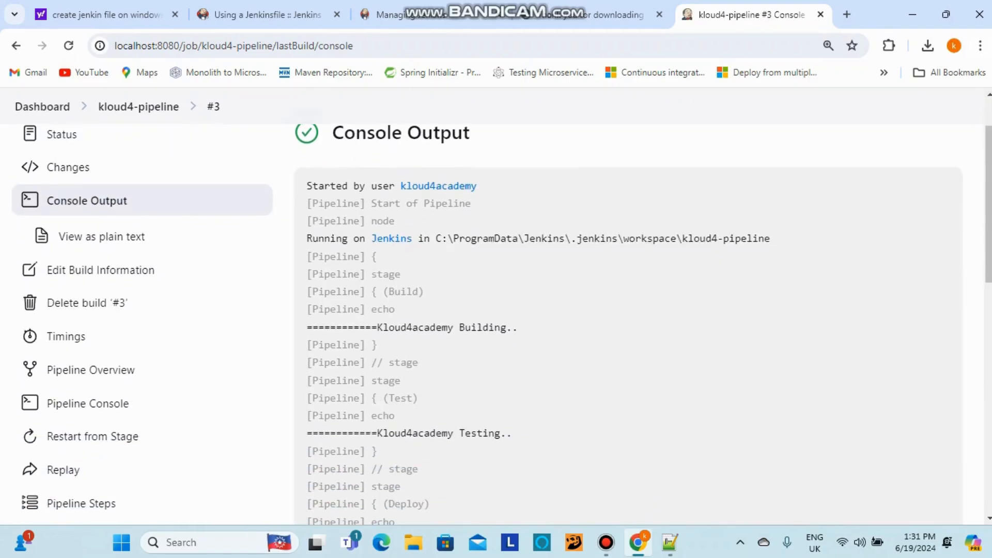
drag(377, 327, 506, 327)
drag(372, 433, 512, 433)
scroll(512, 433, down, 4)
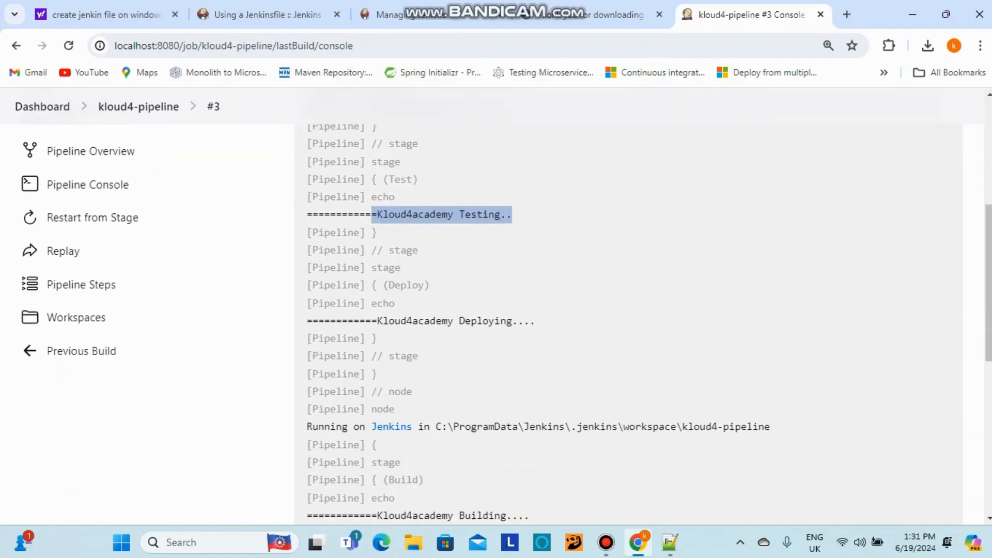
drag(378, 321, 523, 320)
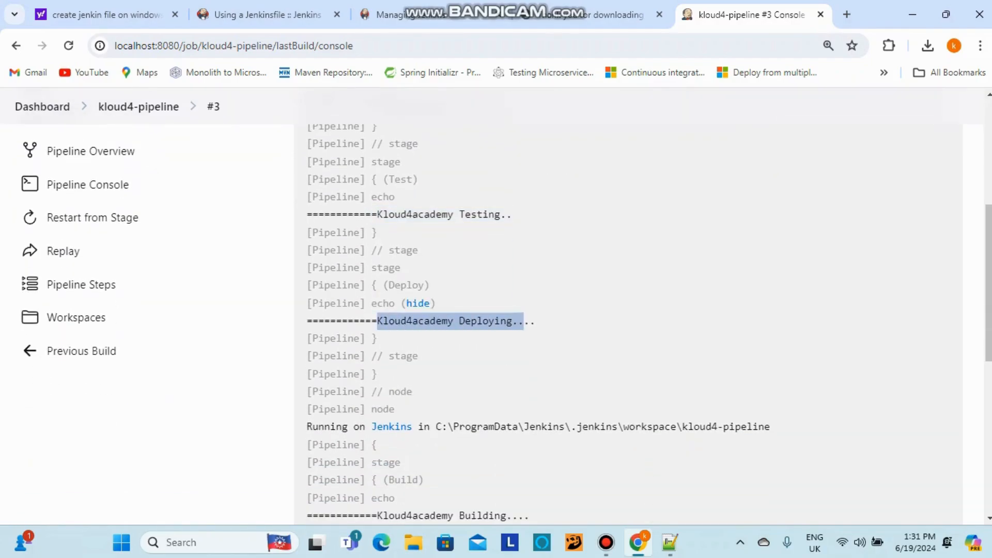
click(523, 321)
drag(311, 321, 524, 321)
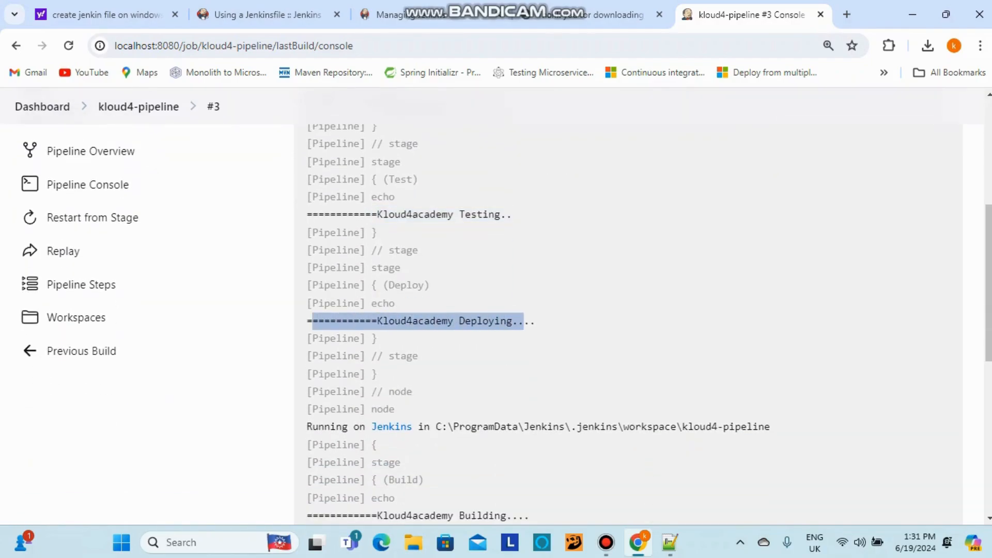
Check the node block's echo messages and the final build result in the rest of the console output.
scroll(524, 321, down, 1)
scroll(524, 310, down, 5)
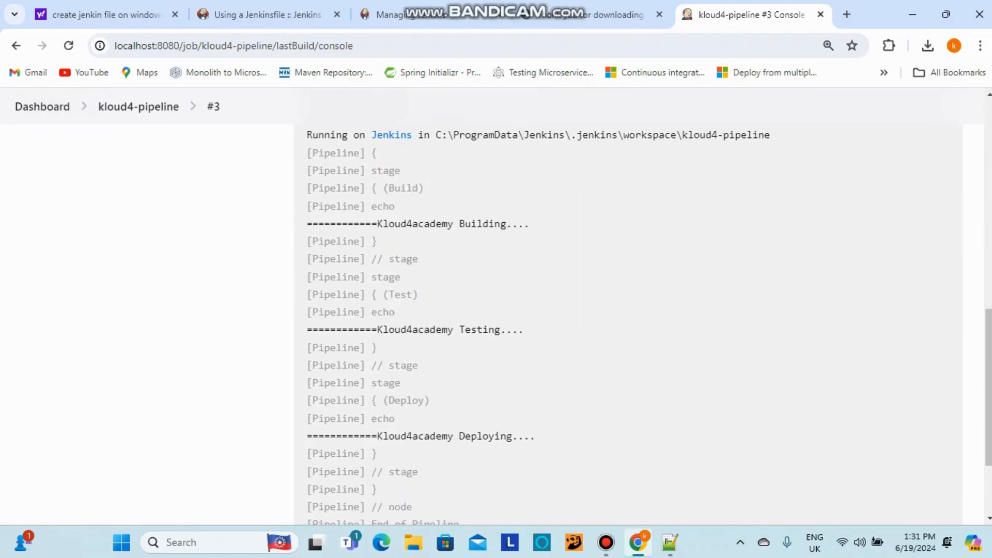
drag(307, 224, 529, 223)
drag(336, 329, 523, 330)
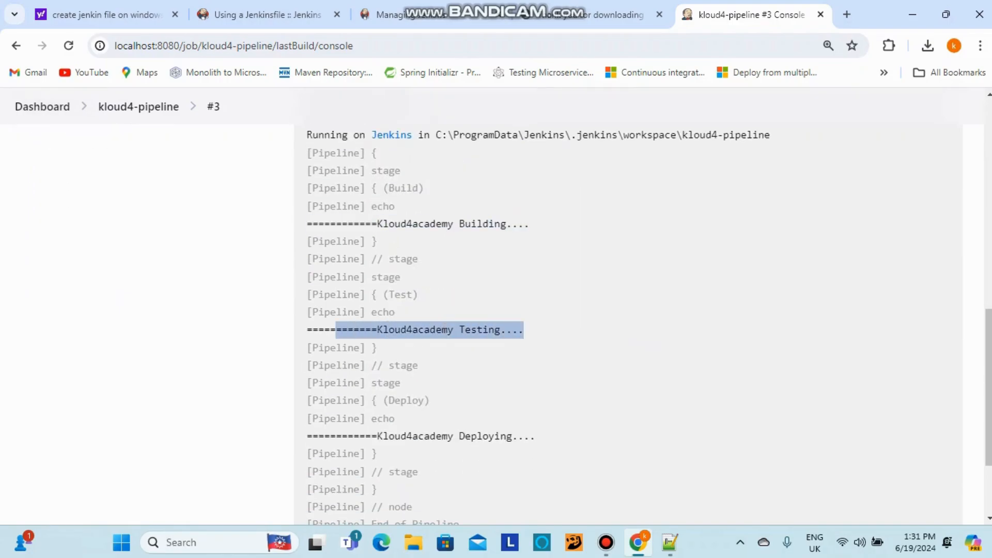
scroll(628, 319, down, 3)
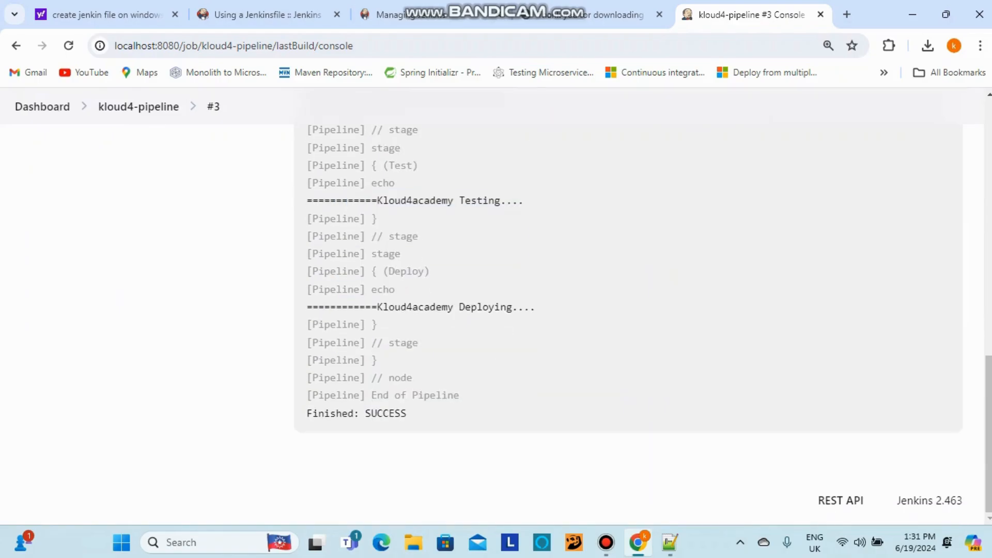
scroll(629, 319, up, 4)
scroll(439, 296, down, 4)
drag(412, 414, 307, 414)
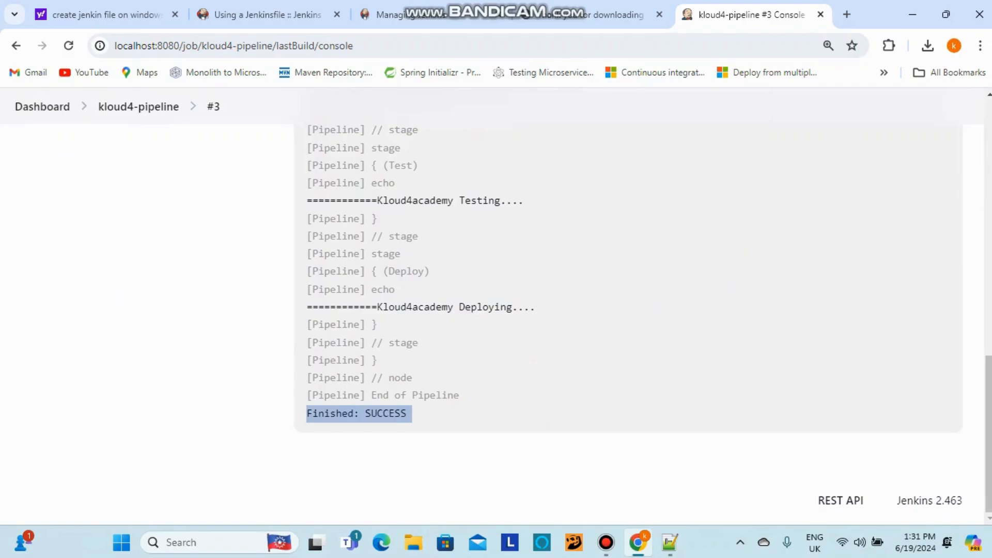
scroll(628, 310, up, 10)
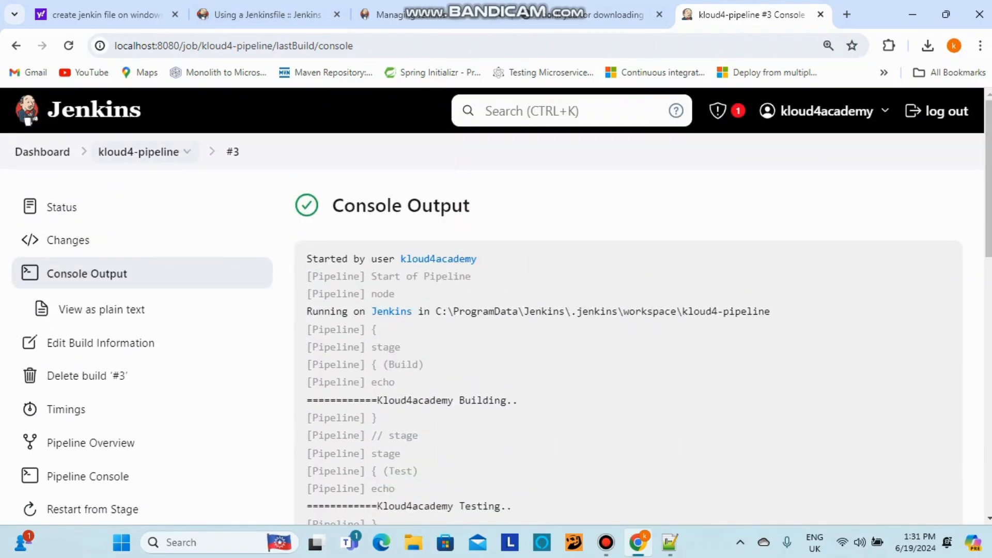
Look through the kloud4-pipeline configuration once more and return to the Jenkins dashboard.
click(139, 151)
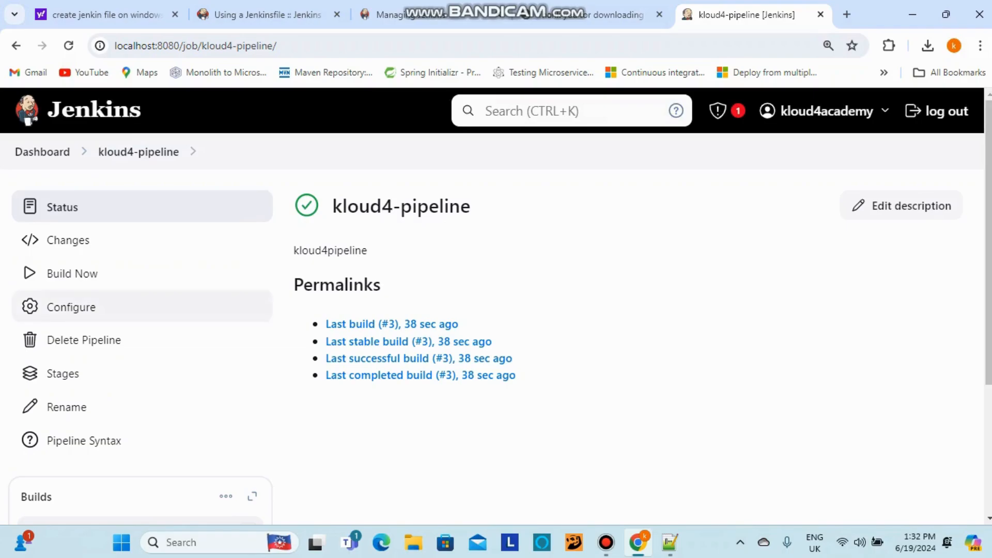
click(71, 307)
scroll(517, 311, down, 9)
scroll(517, 310, up, 10)
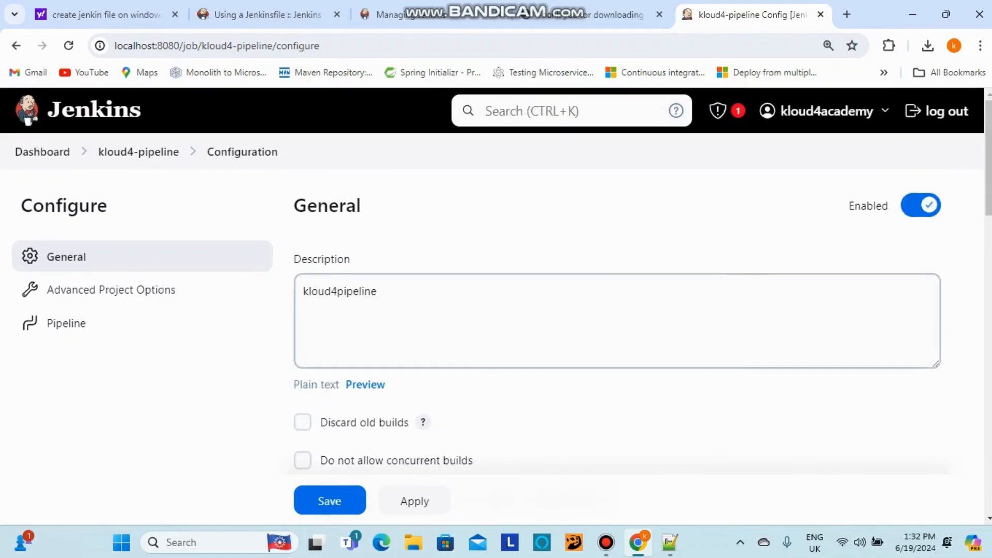
click(43, 152)
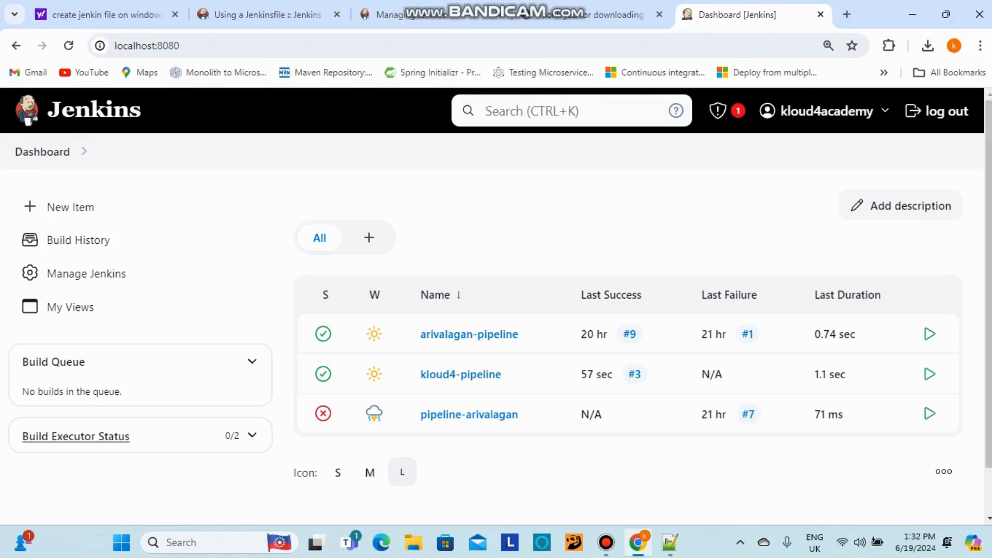